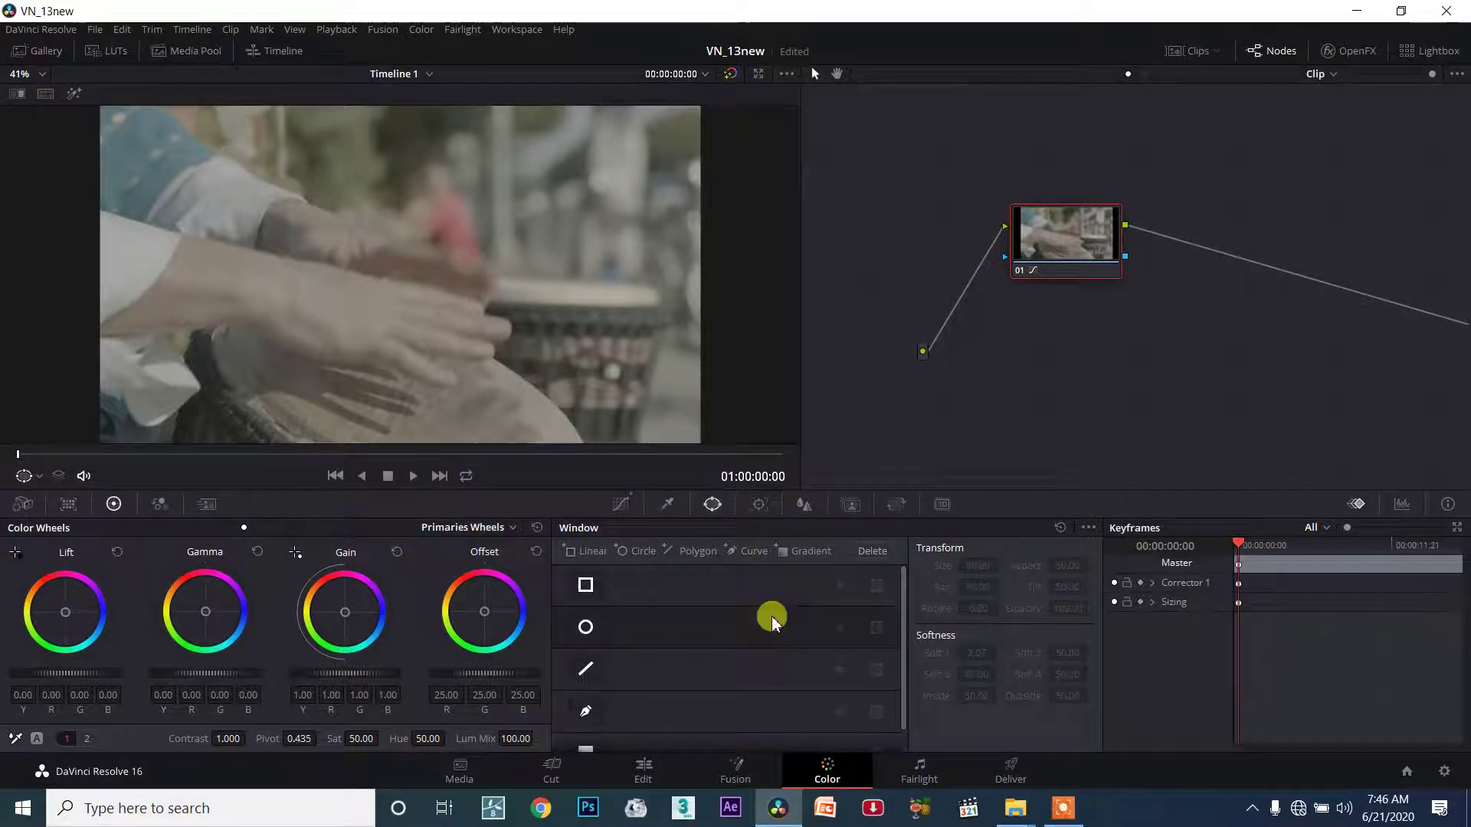
Replace the Window panel with the Curves panel for the drum clip.
left_click(622, 506)
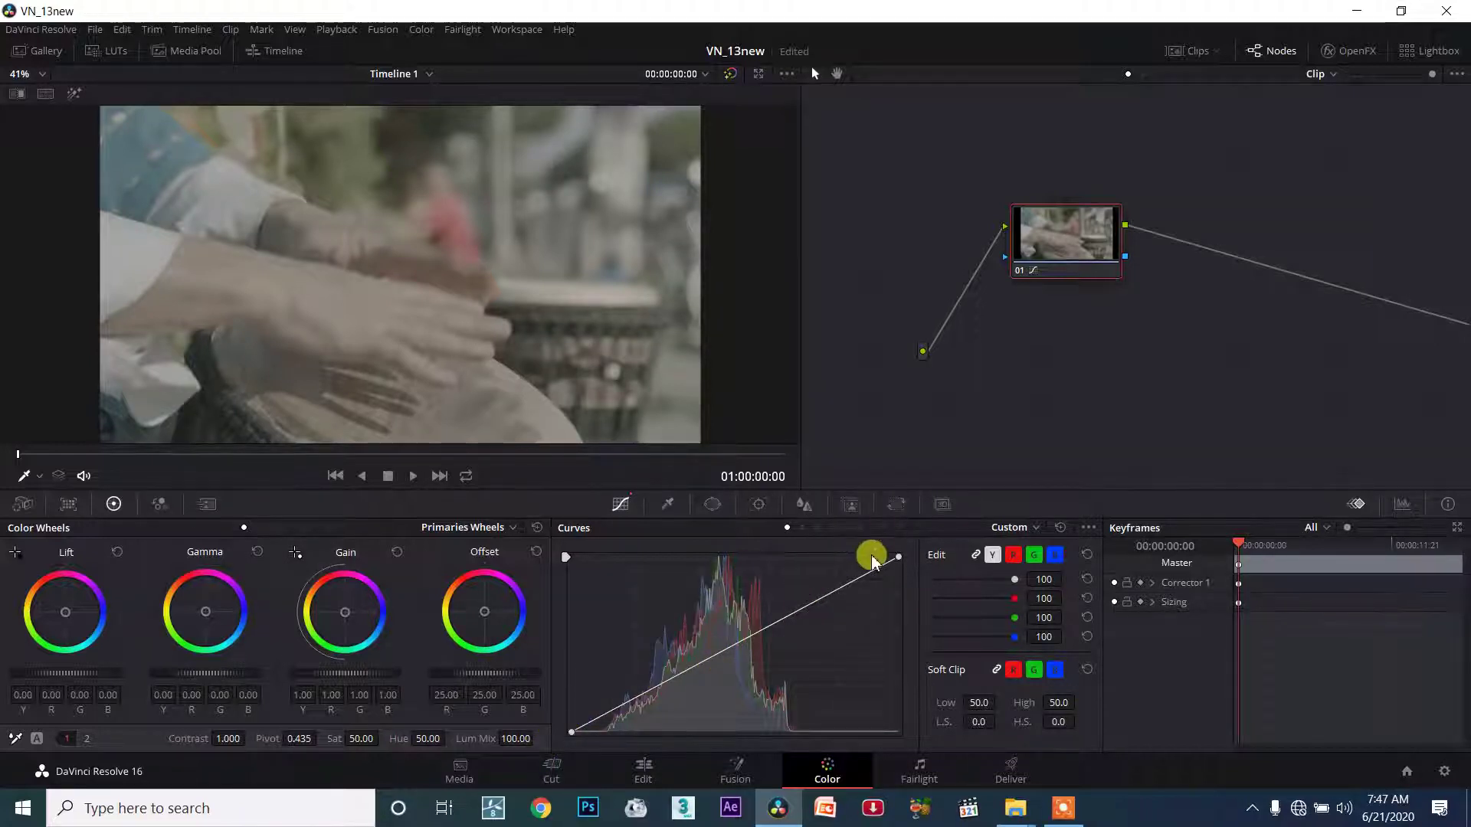
left_click_drag(896, 557, 846, 559)
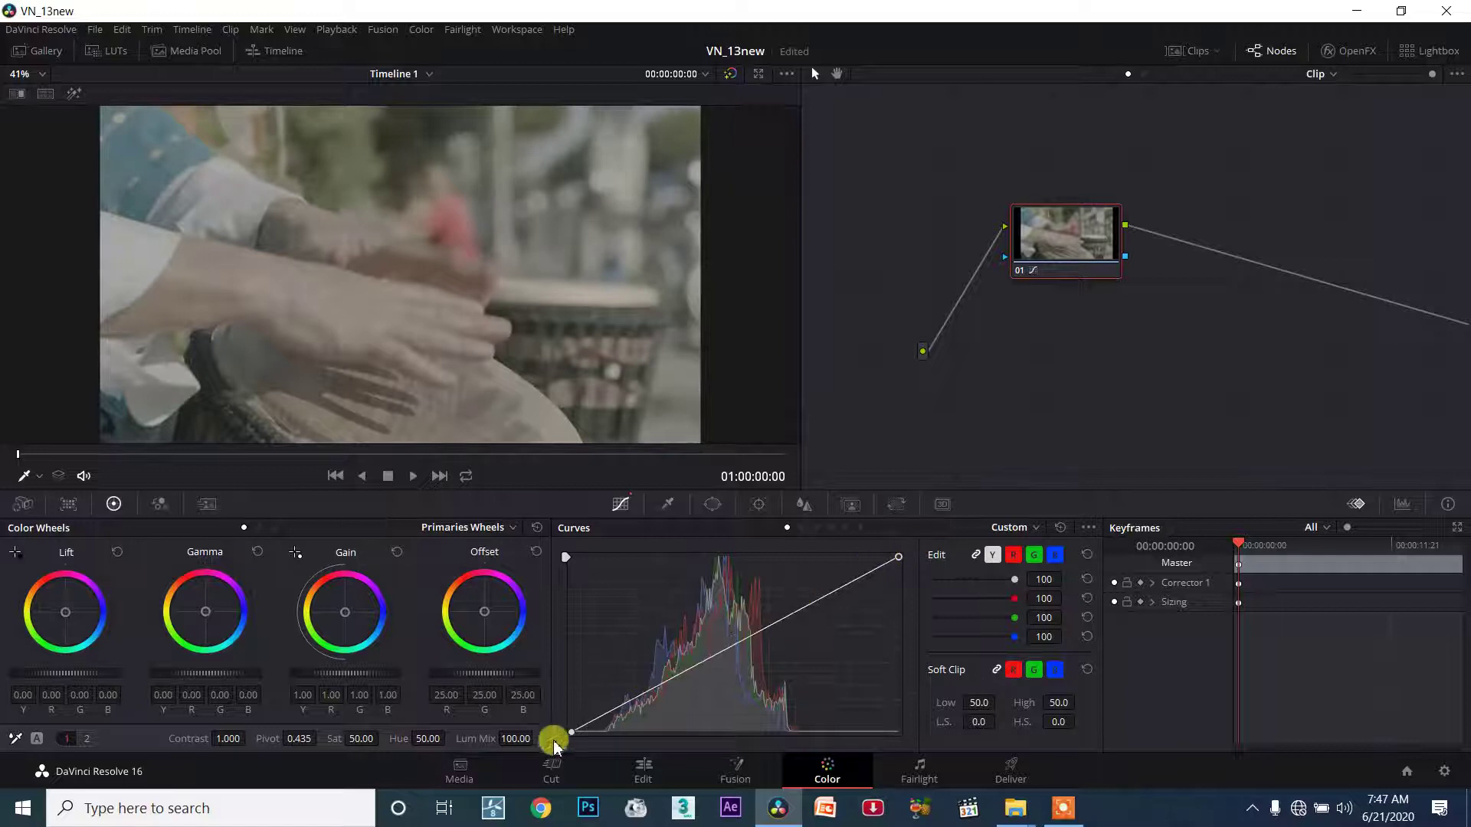
mouse_move(671, 679)
left_mouse_down()
mouse_move(662, 613)
mouse_move(673, 671)
left_mouse_up()
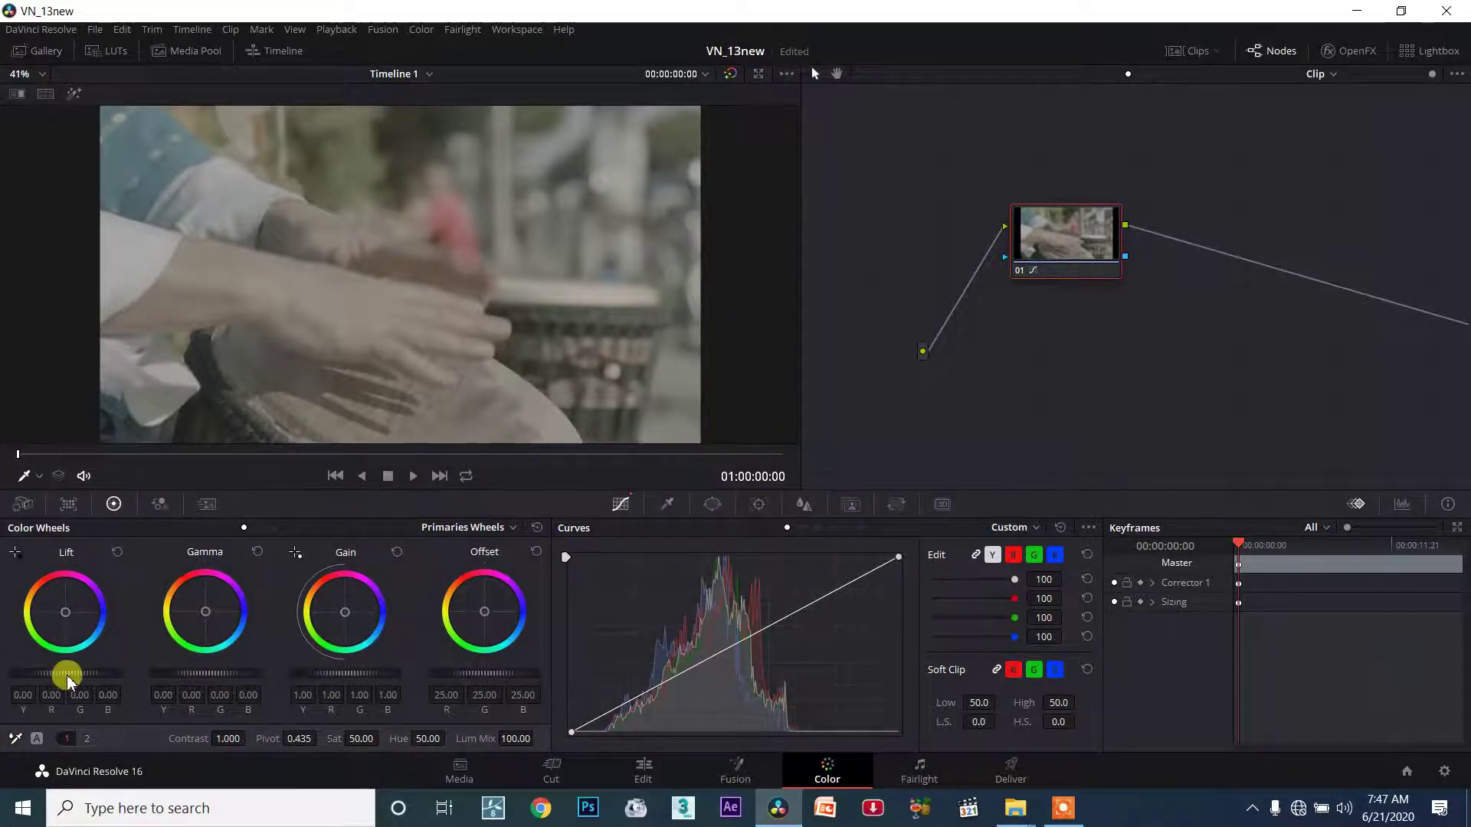
left_click(87, 739)
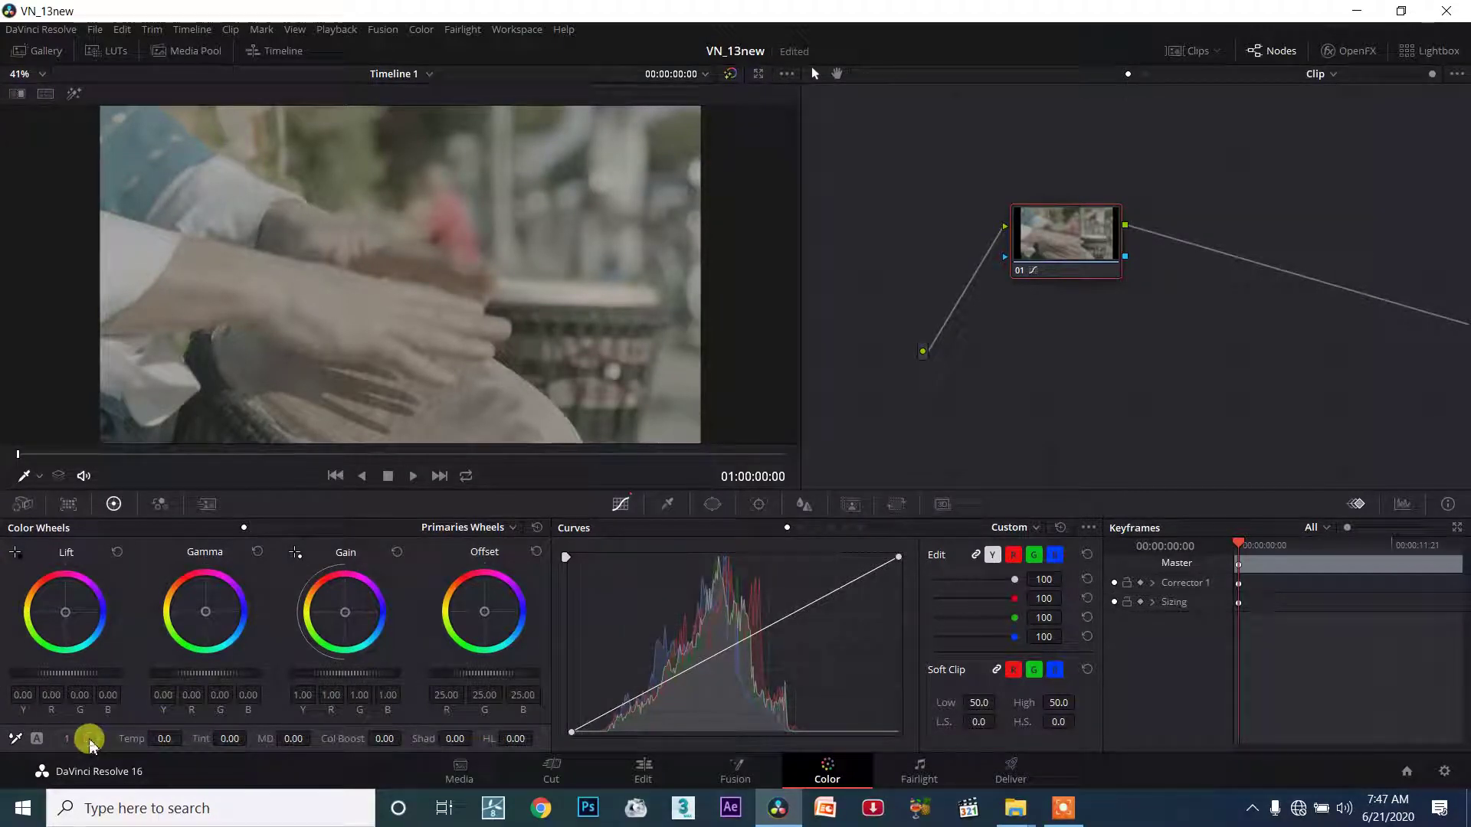
left_click(68, 738)
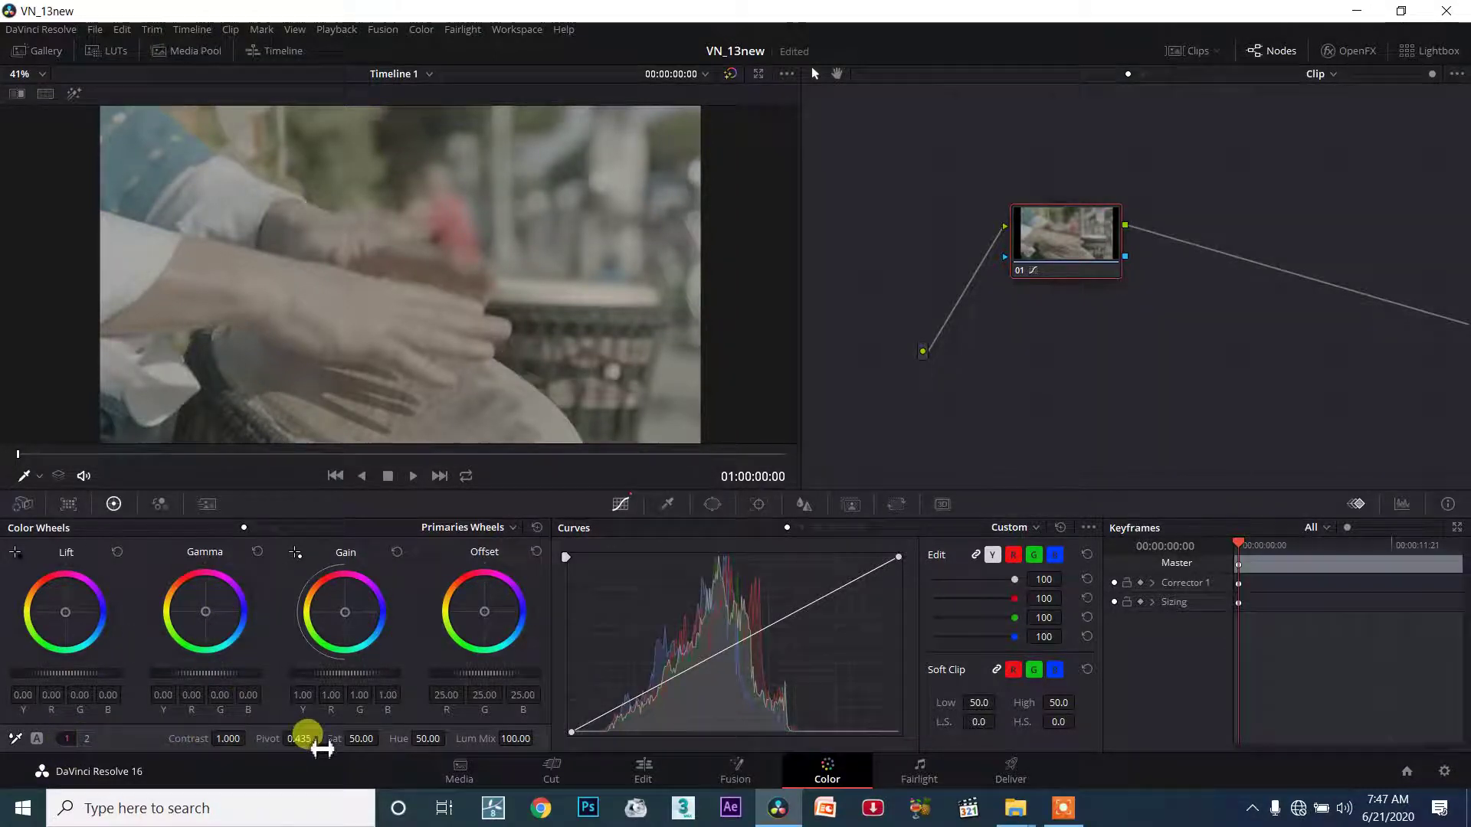
left_click(87, 738)
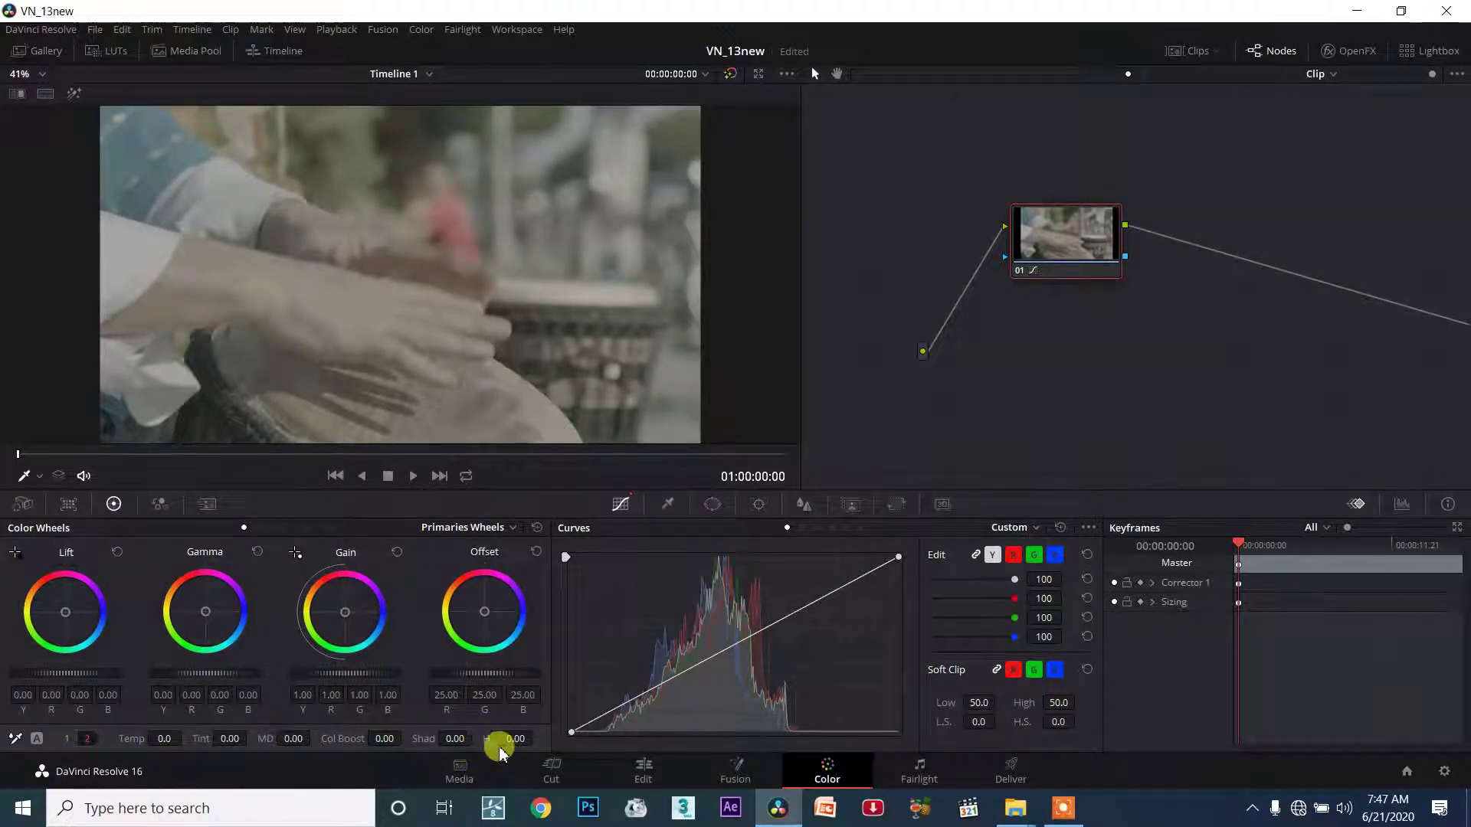
left_click(66, 740)
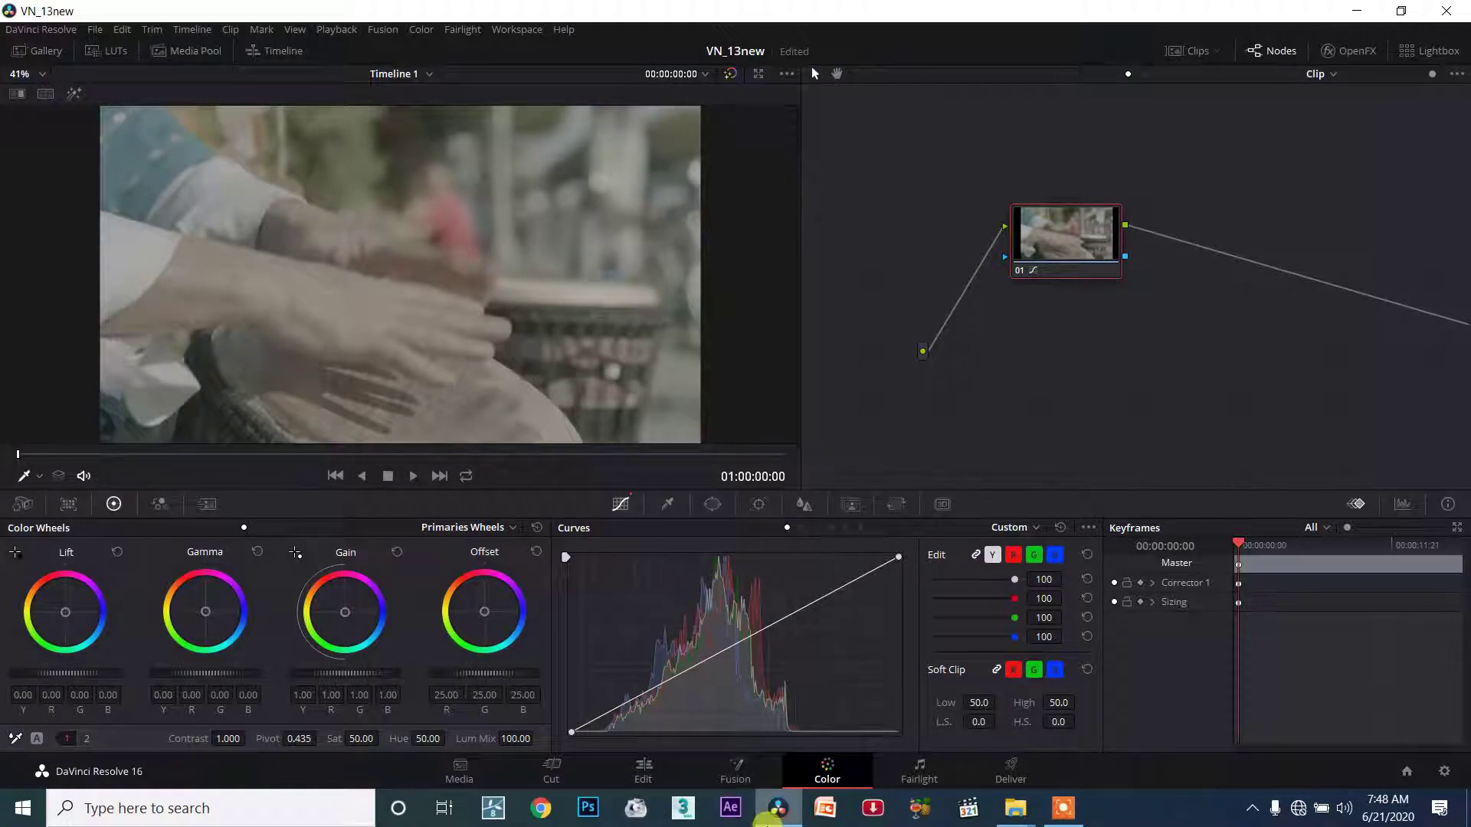
mouse_move(753, 822)
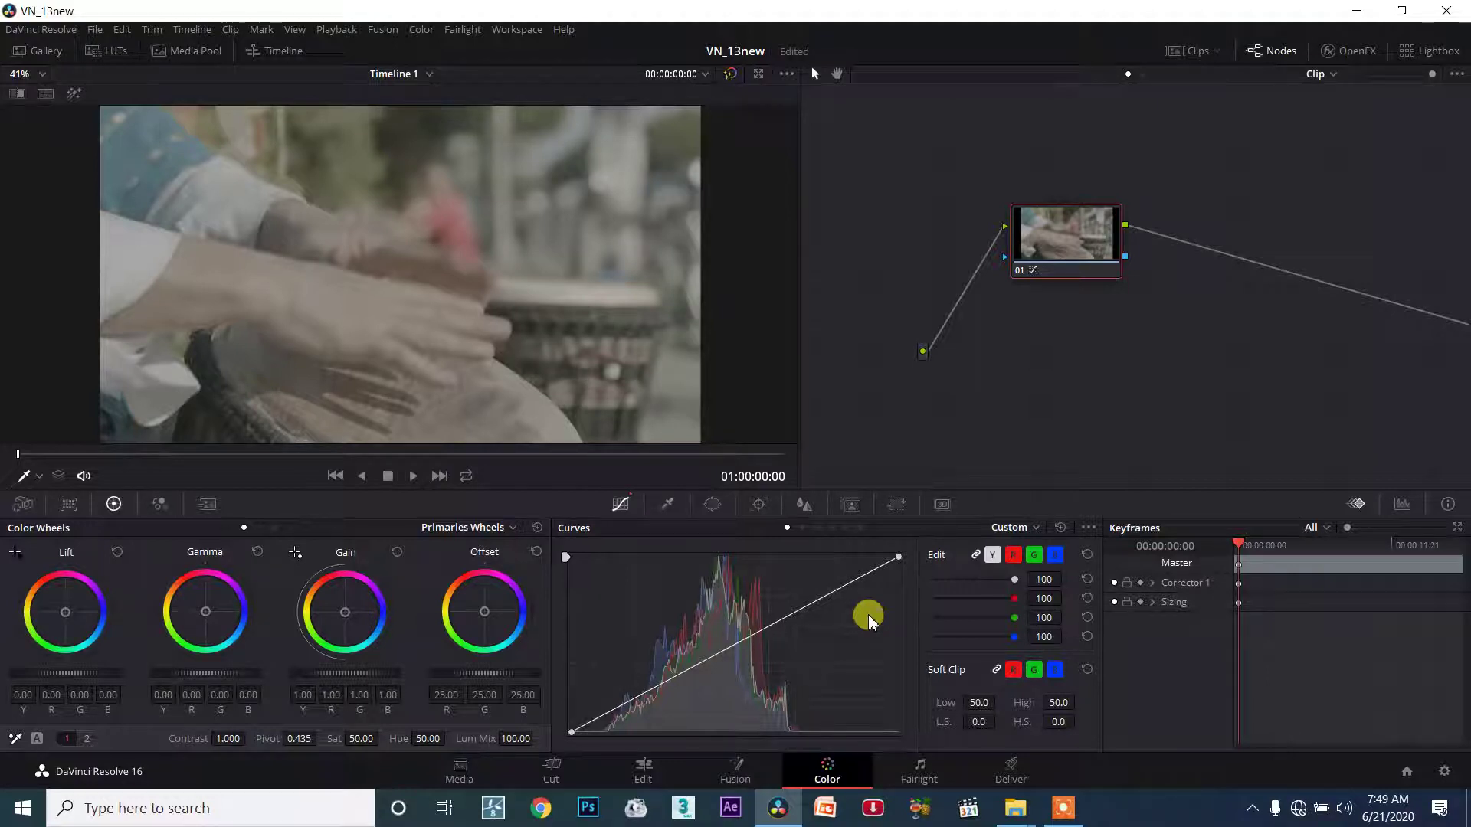
left_click(1040, 527)
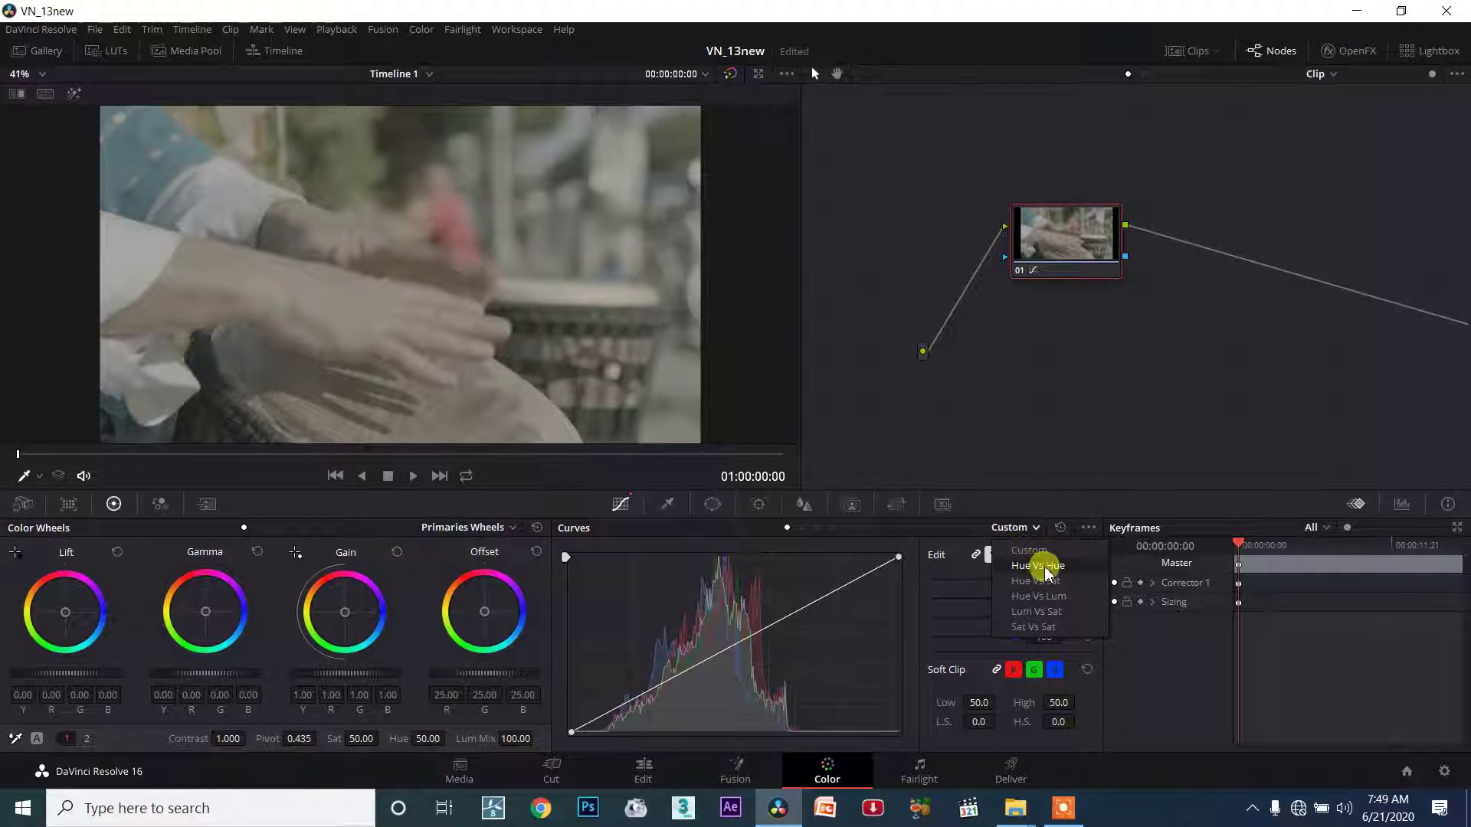
left_click(1035, 568)
left_click(1029, 527)
left_click(1042, 582)
left_click(1026, 529)
left_click(1034, 597)
left_click(1026, 527)
left_click(1035, 613)
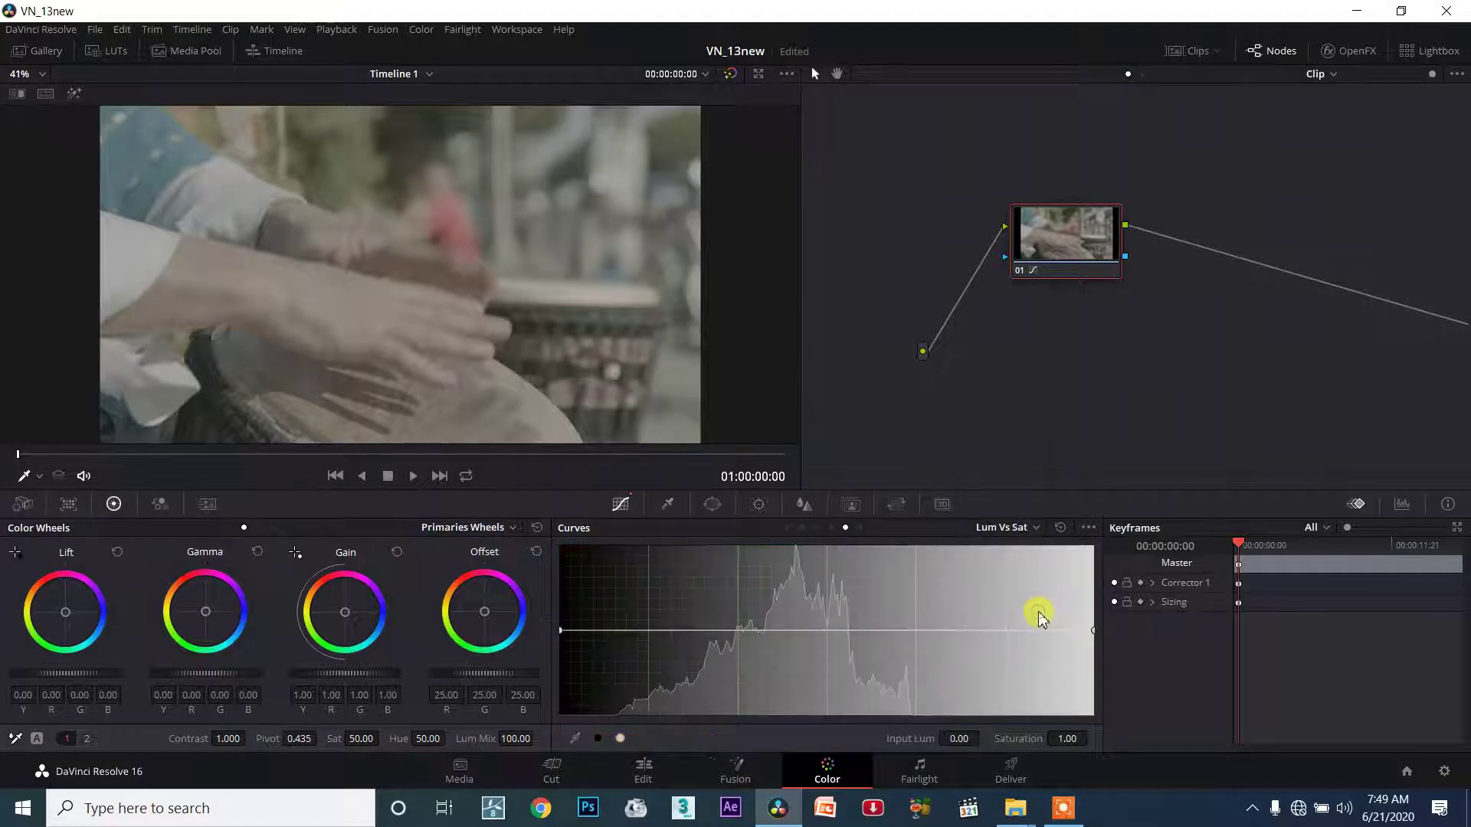
left_click(1029, 527)
left_click(1048, 629)
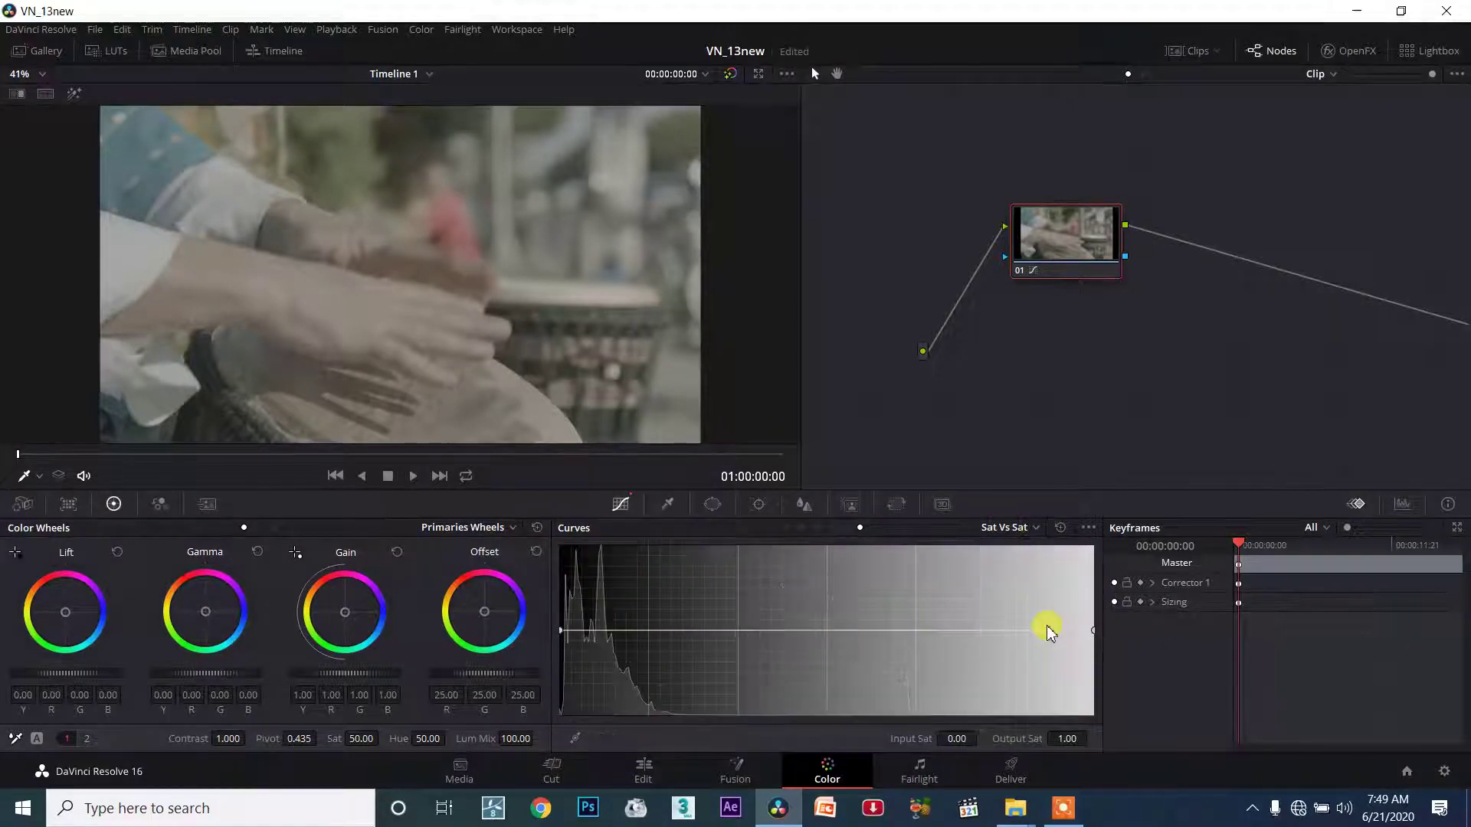
left_click(1019, 527)
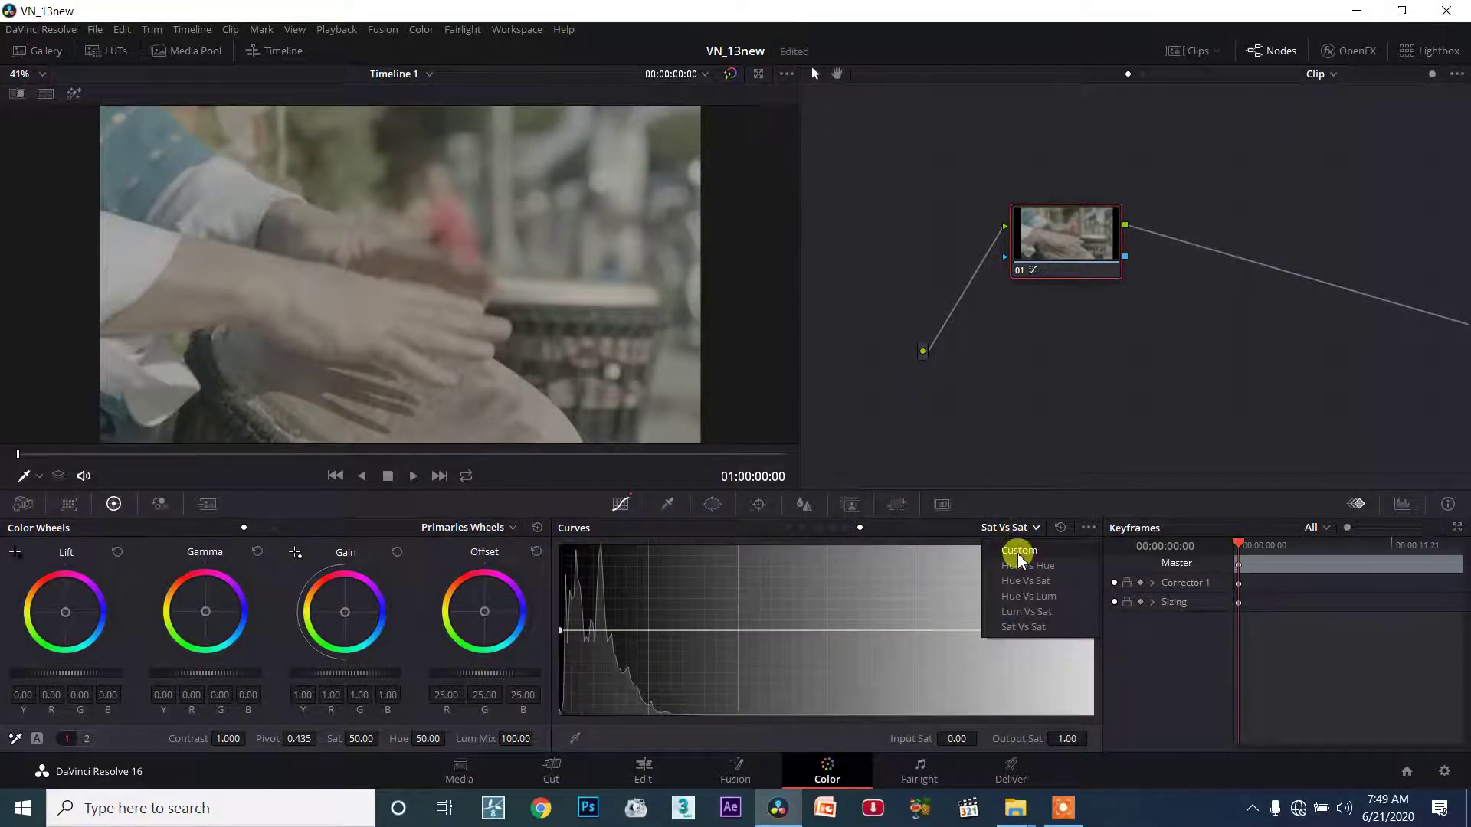
left_click(1019, 551)
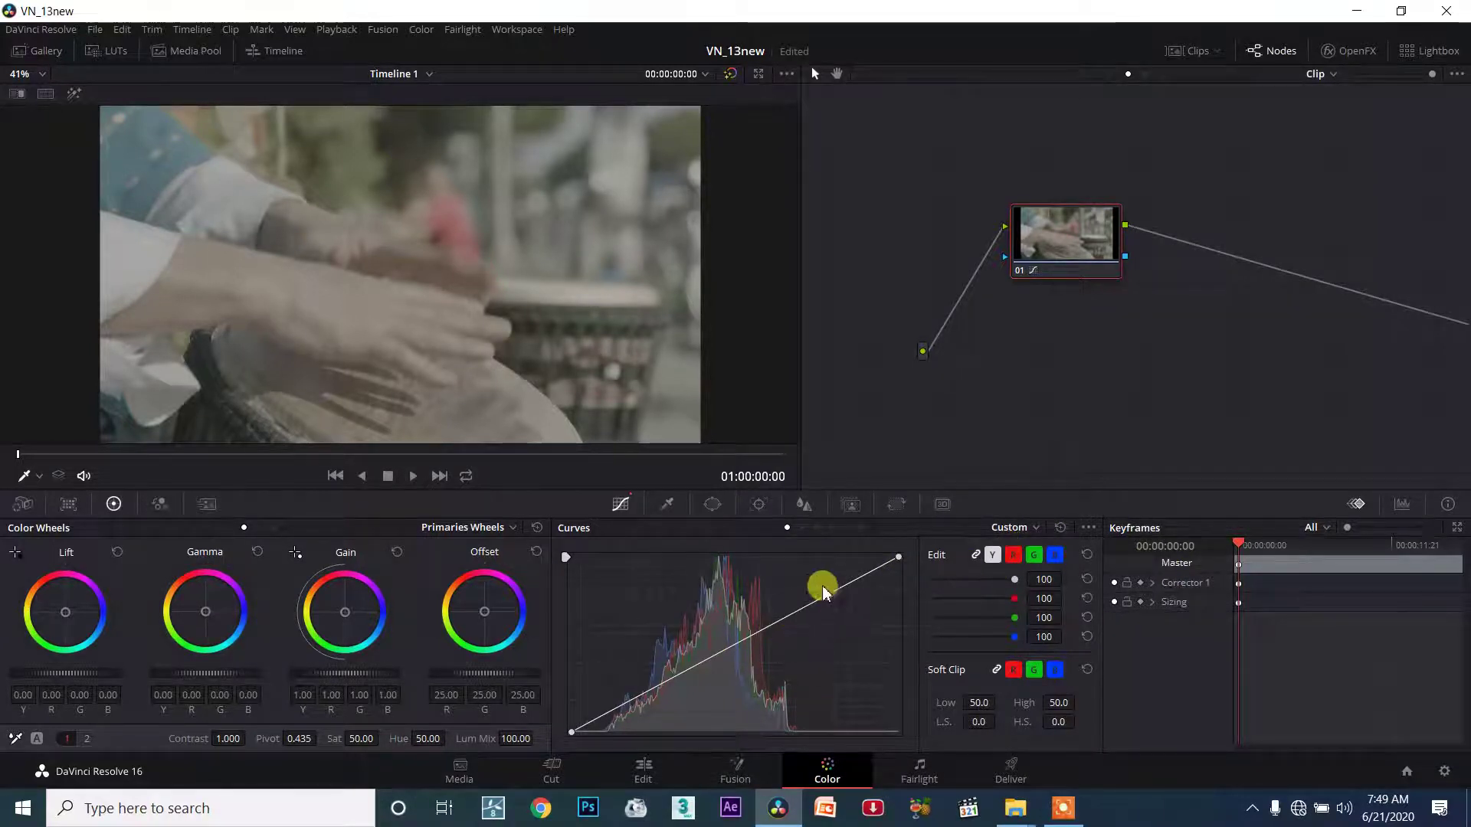
left_click(1030, 528)
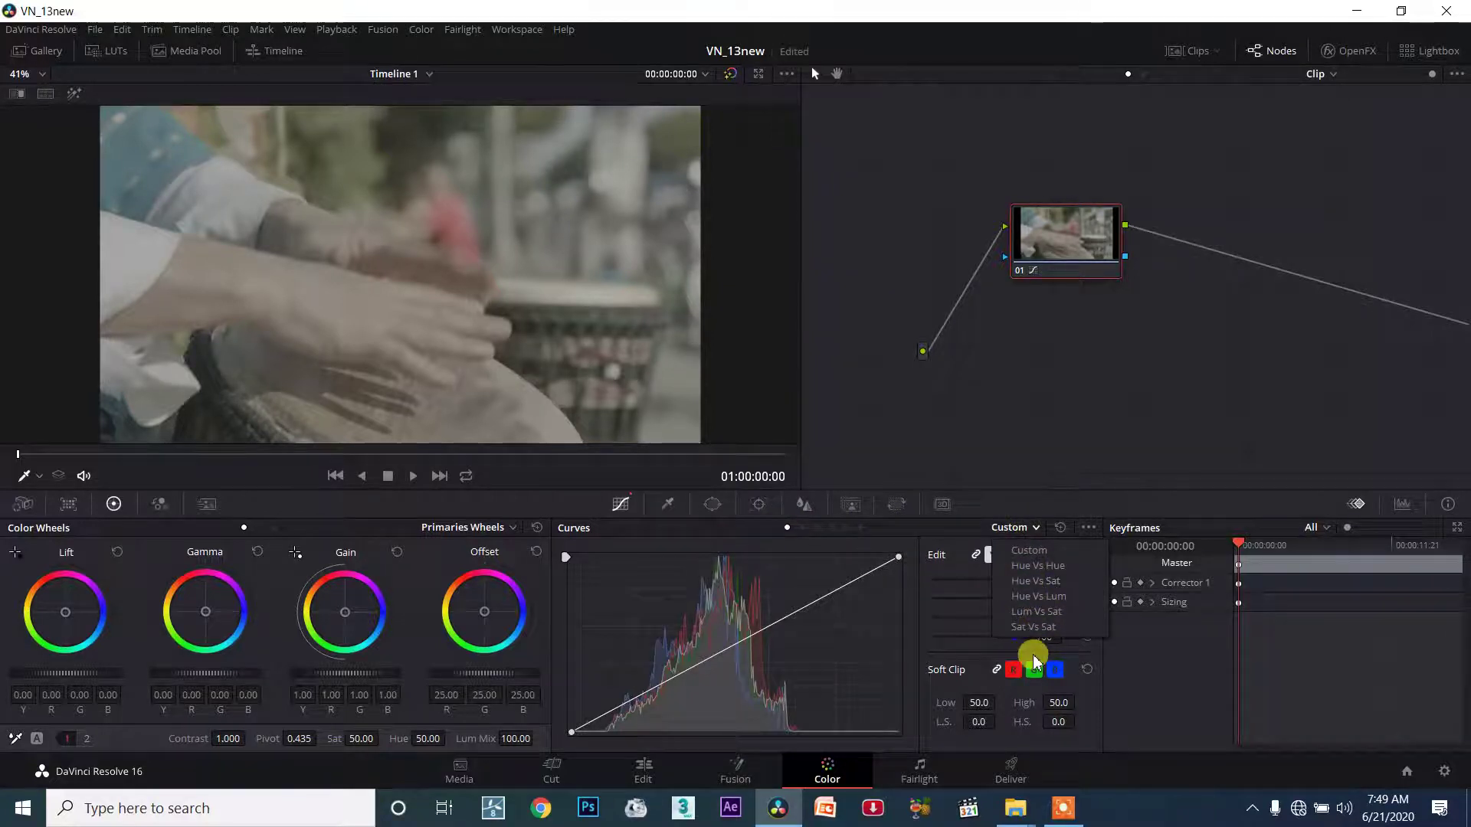
left_click(802, 528)
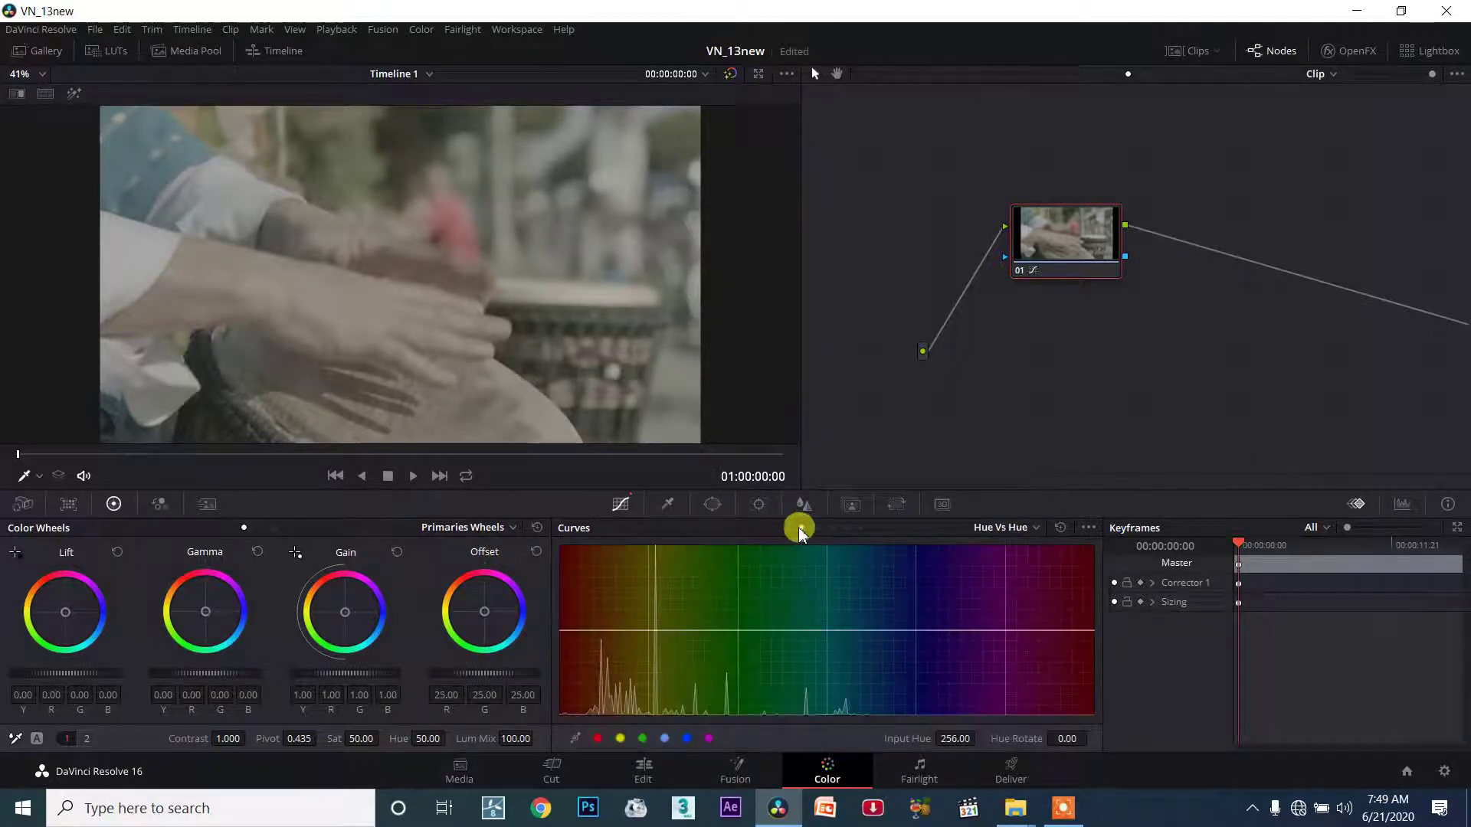
left_click(788, 528)
left_click(800, 528)
left_click(816, 528)
left_click(832, 528)
left_click(847, 527)
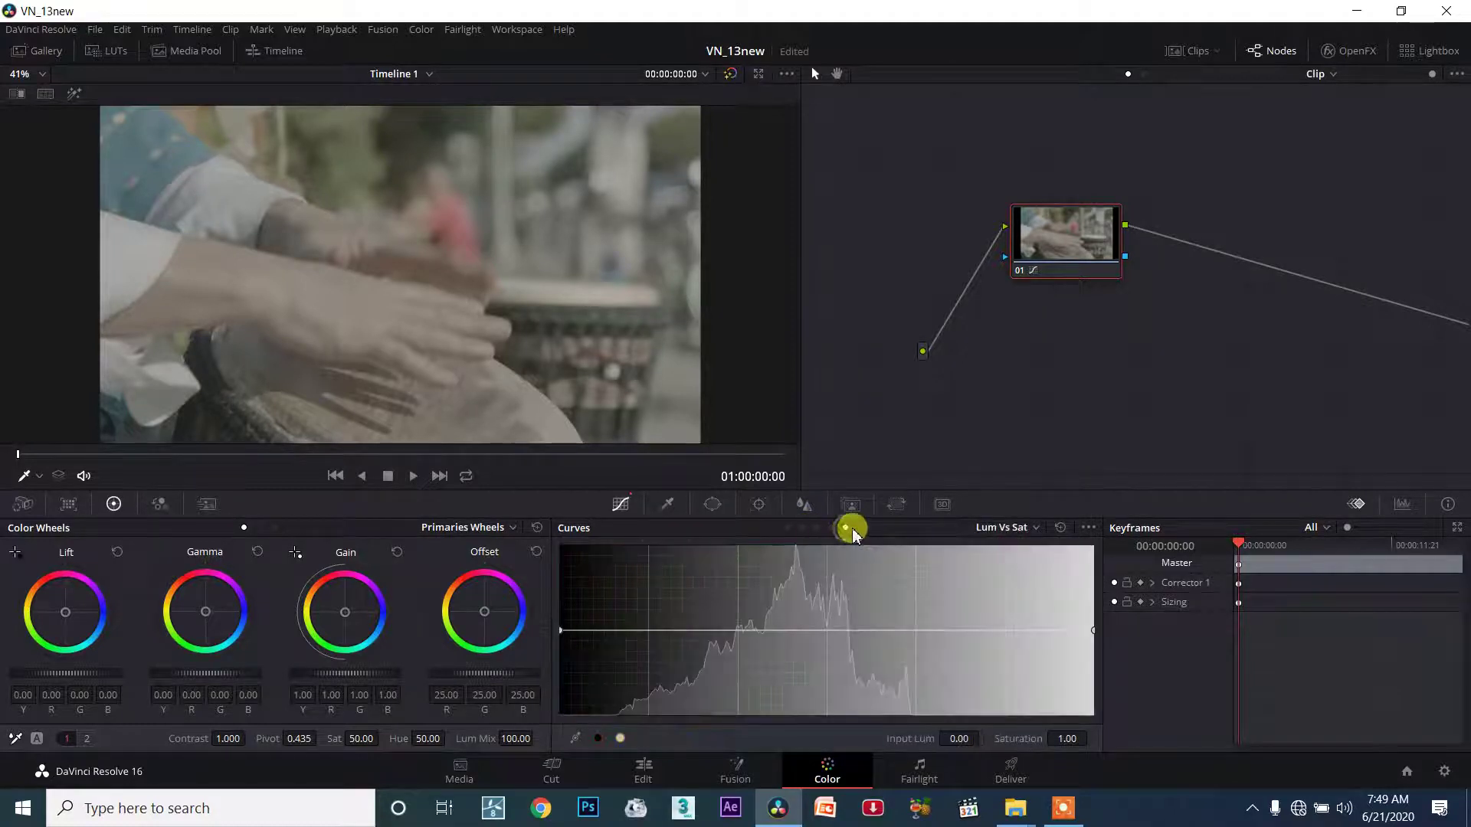
left_click(860, 528)
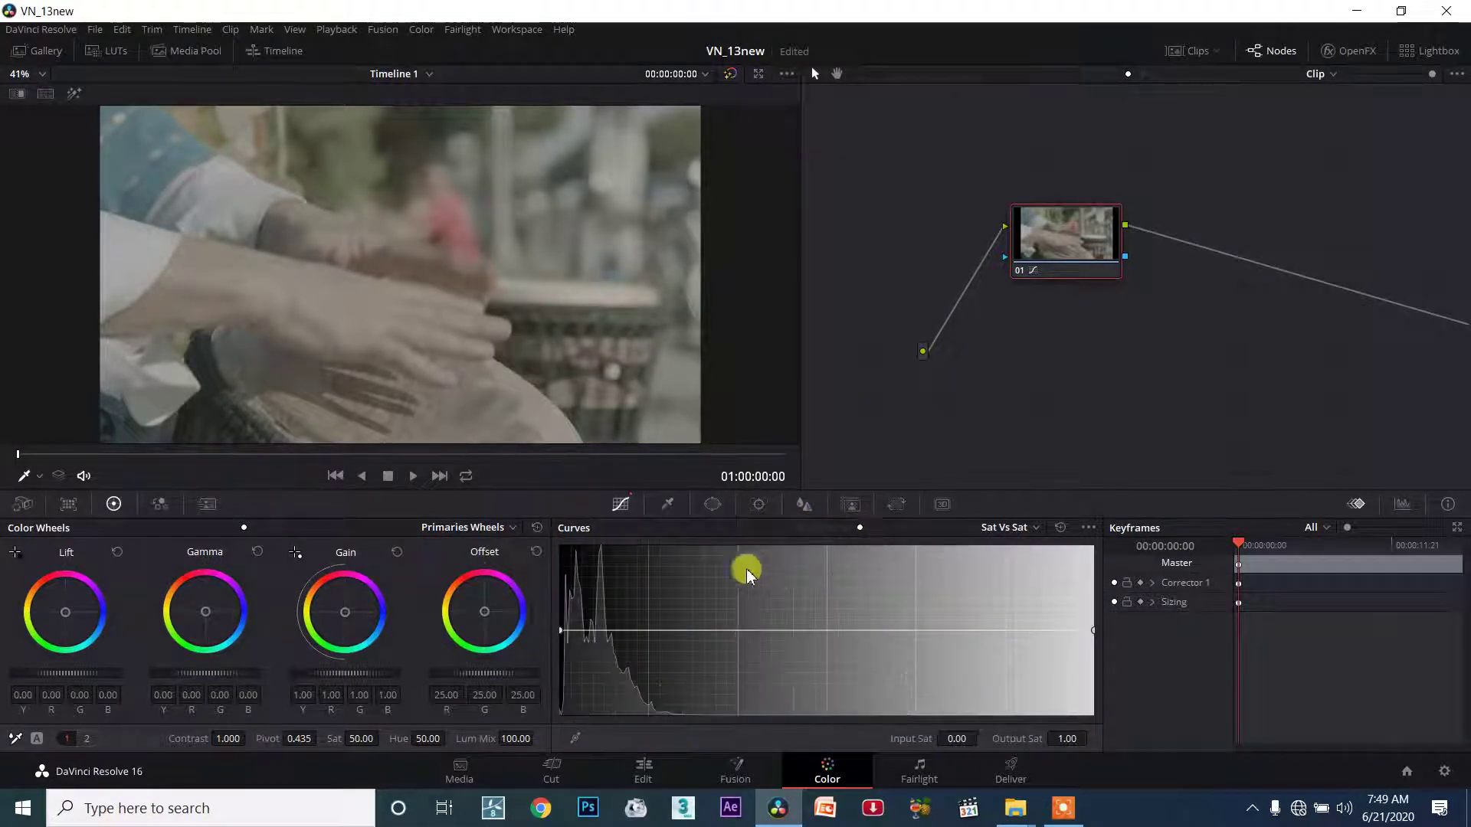
left_click(785, 529)
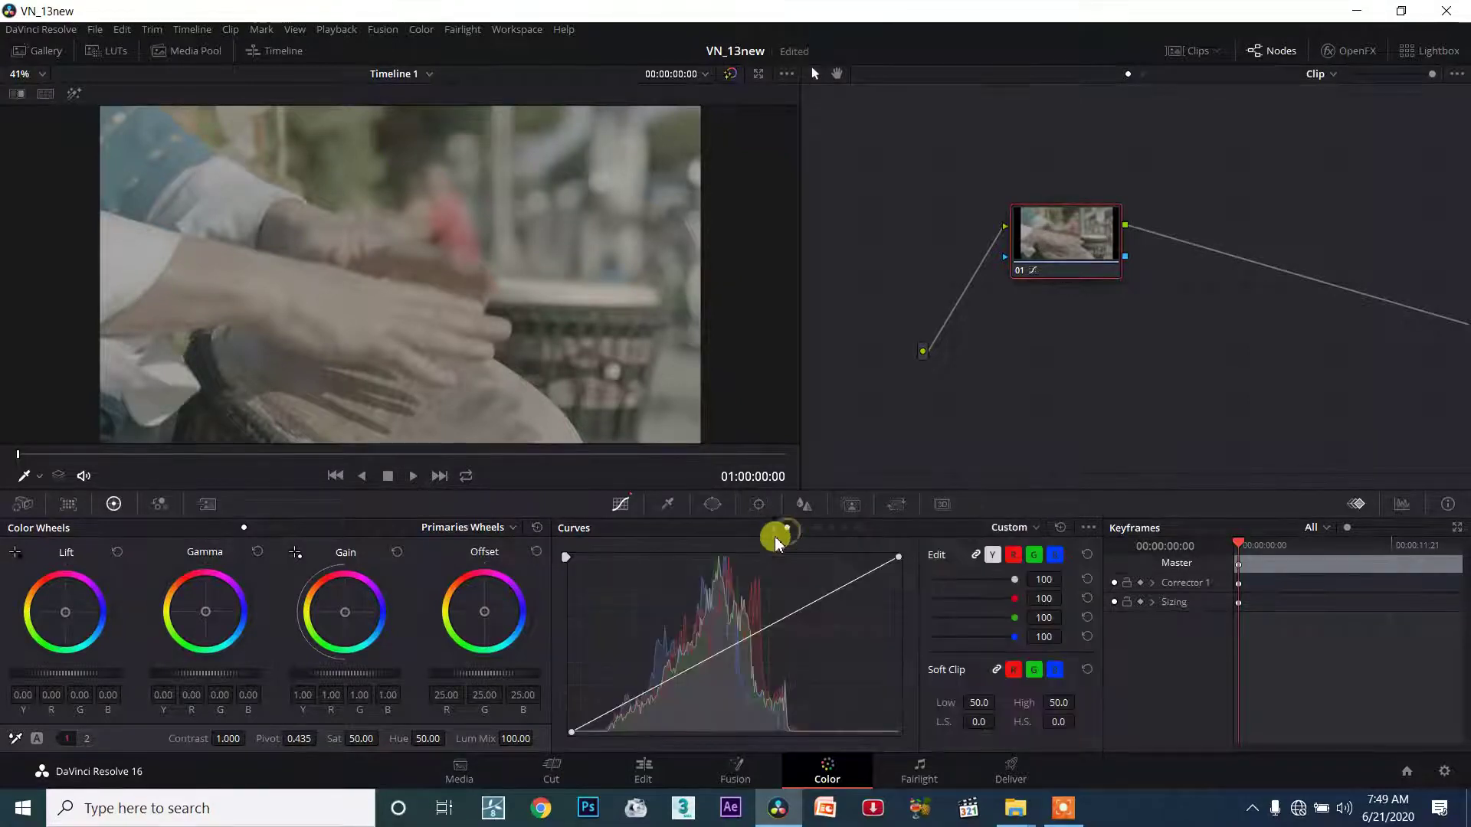
left_click(815, 528)
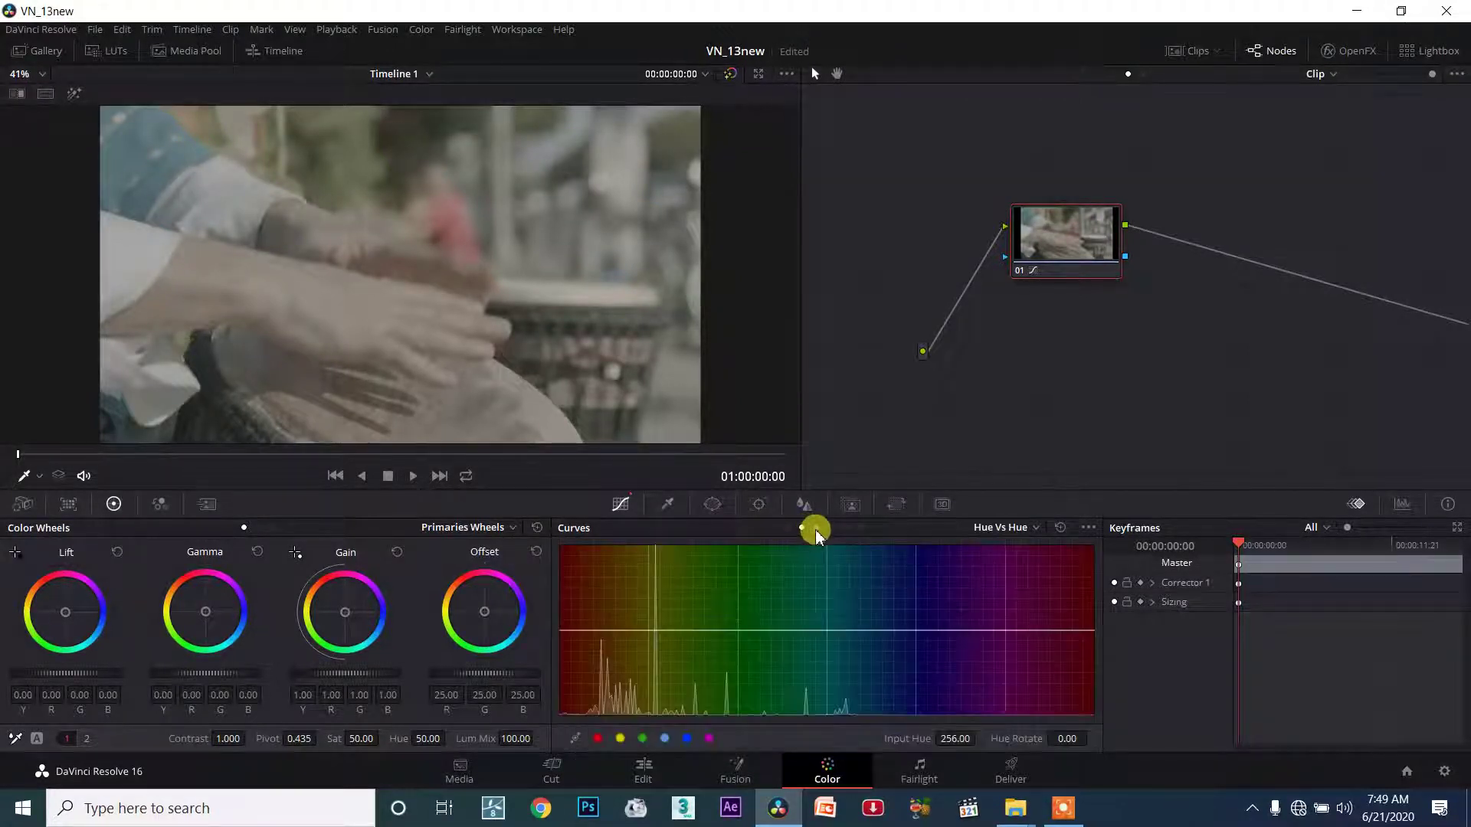
left_click(833, 527)
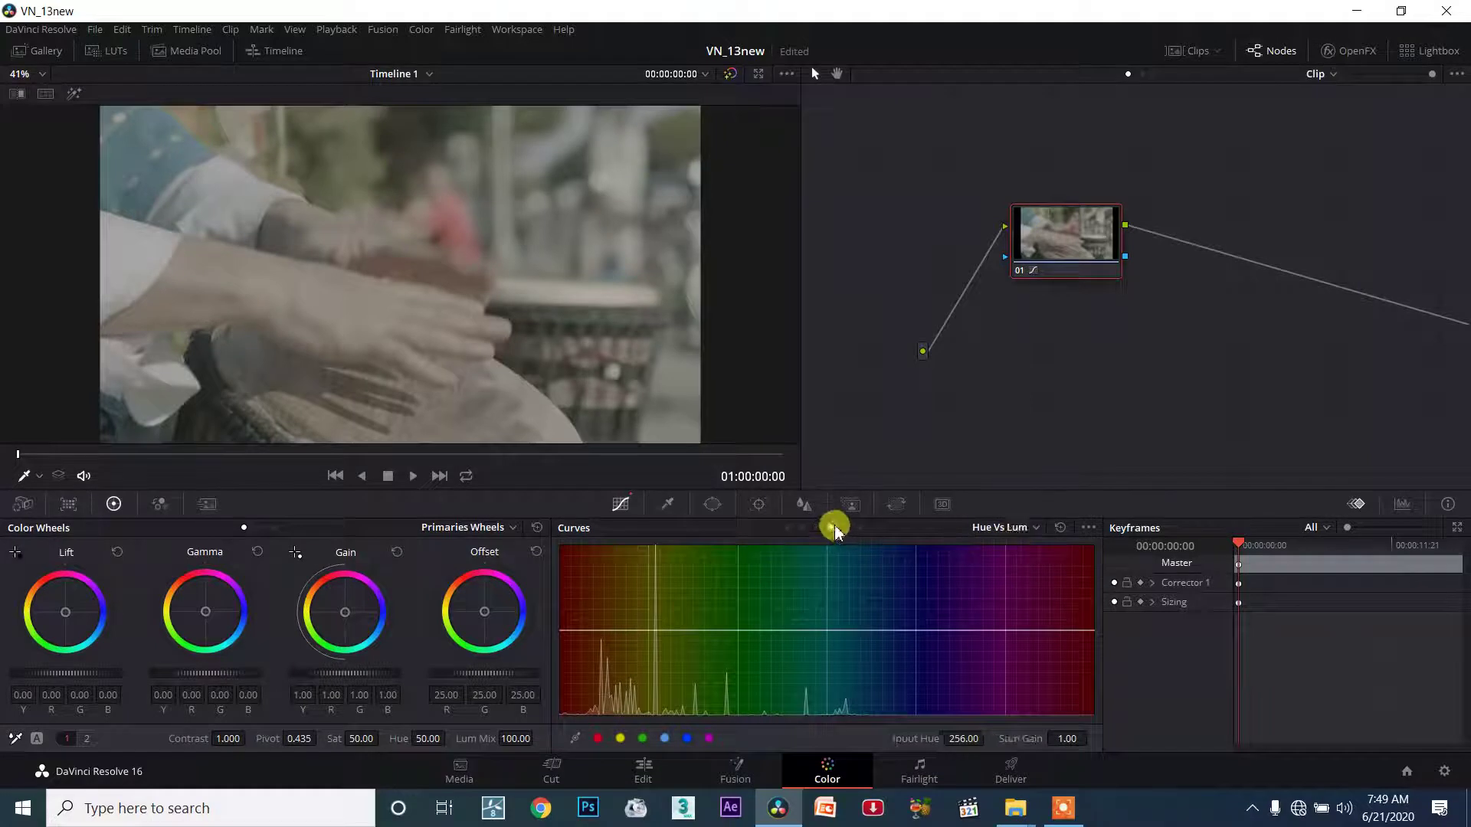
left_click(846, 527)
left_click(858, 527)
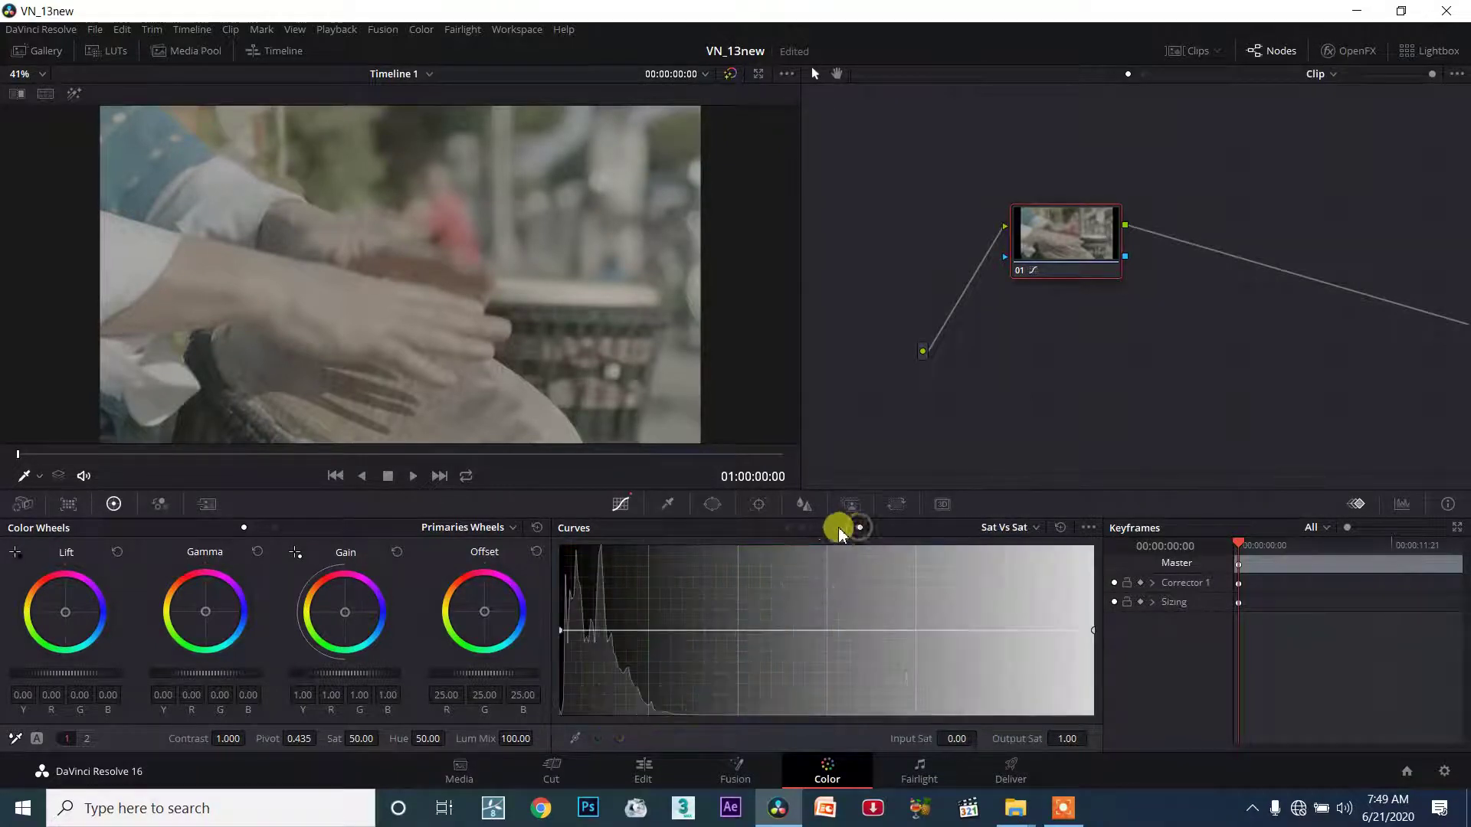
left_click(787, 527)
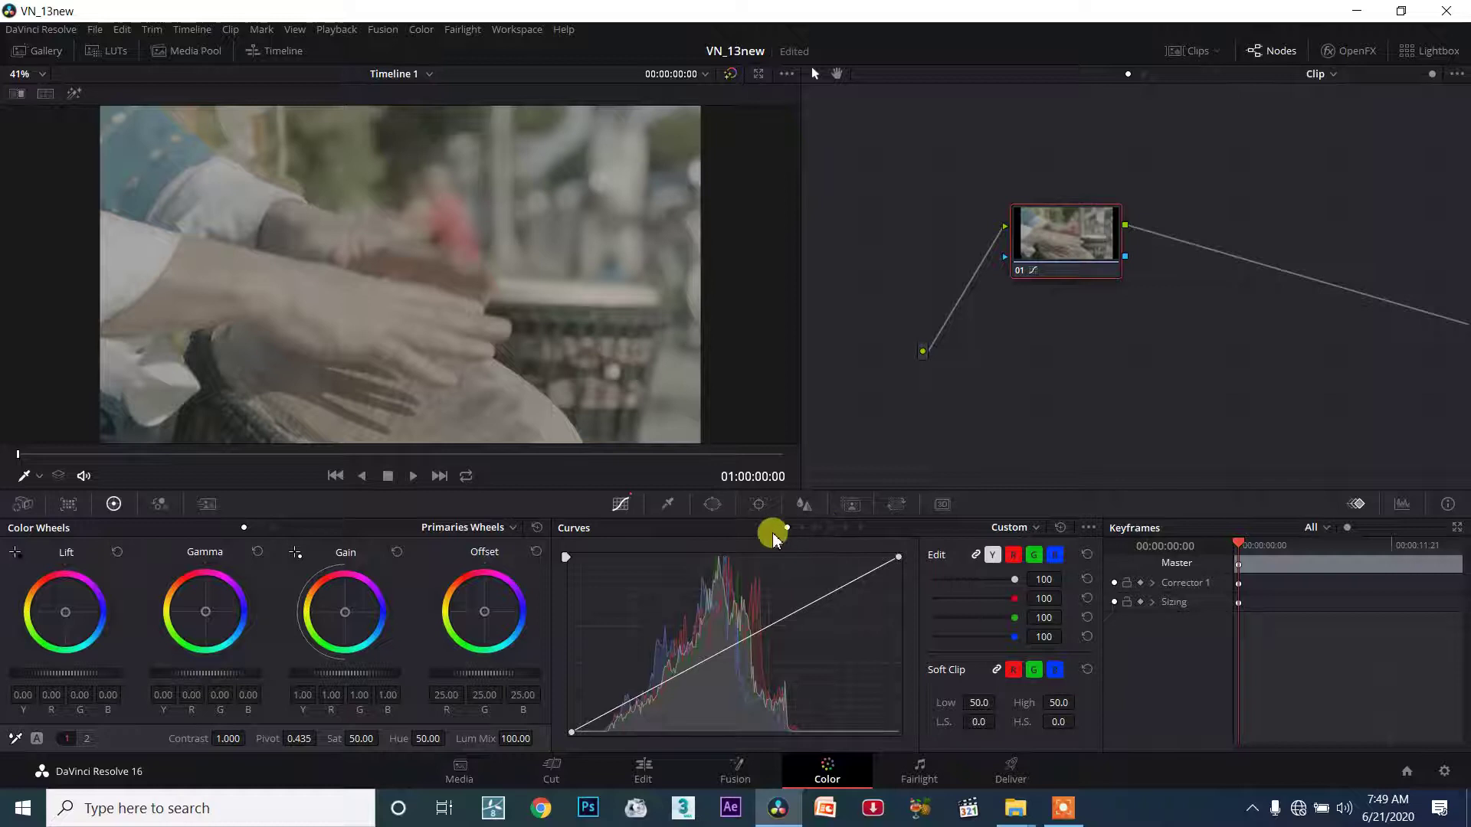
left_click(799, 527)
left_click(787, 527)
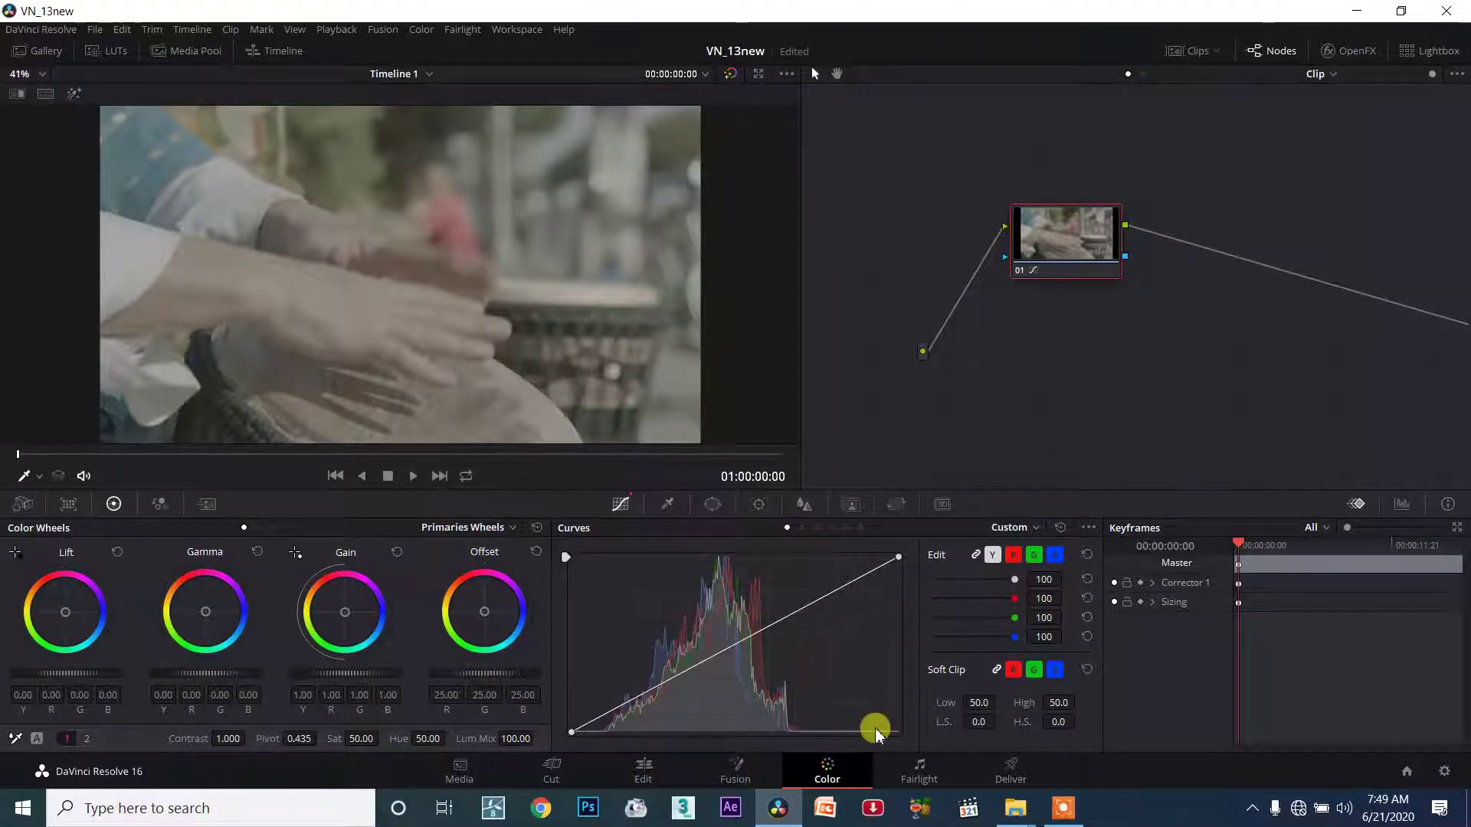
Pop the Waveform scope out into a floating window and position it beside the viewer.
left_click(1399, 509)
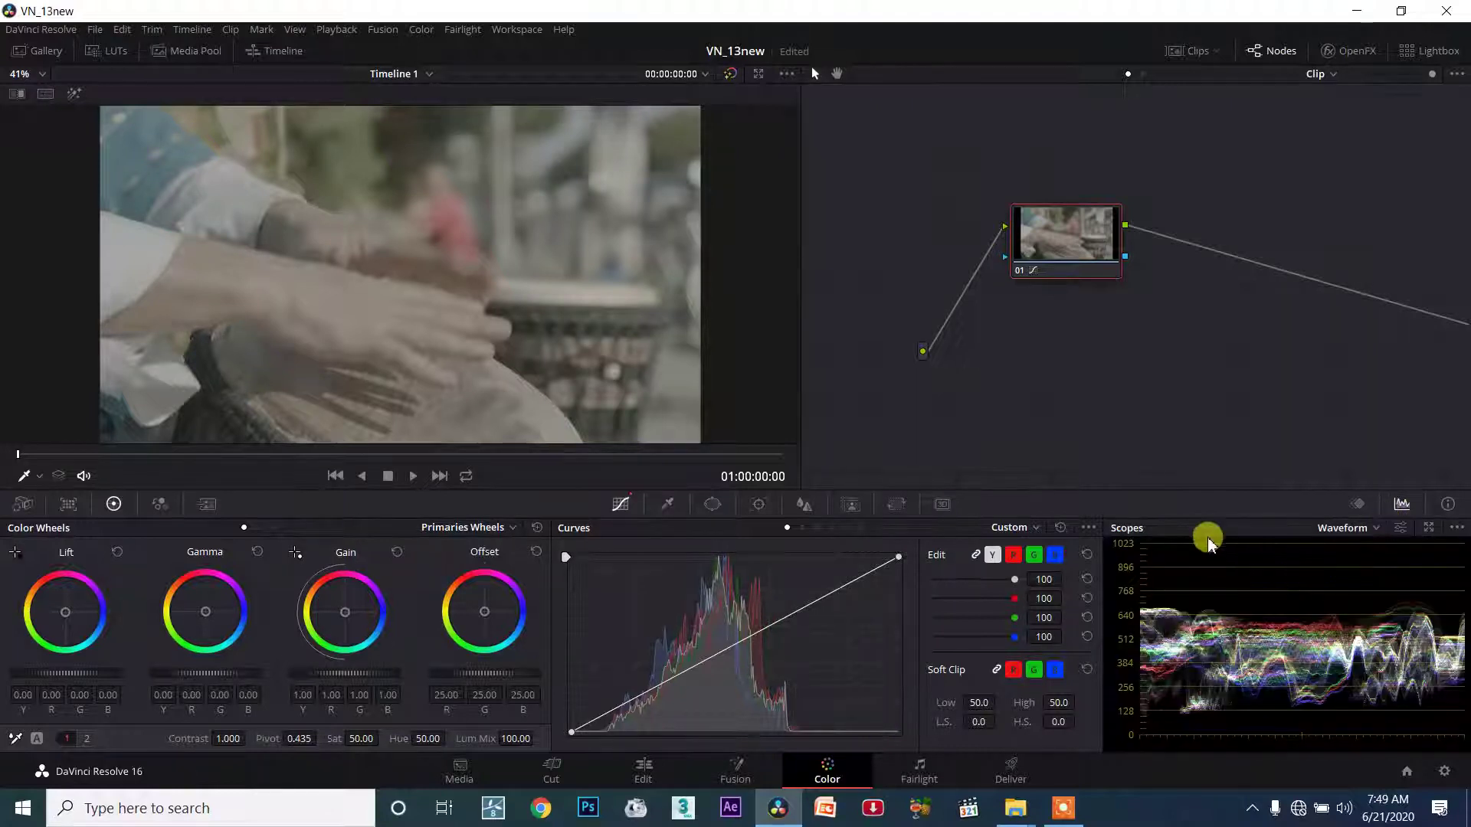
left_click(1431, 531)
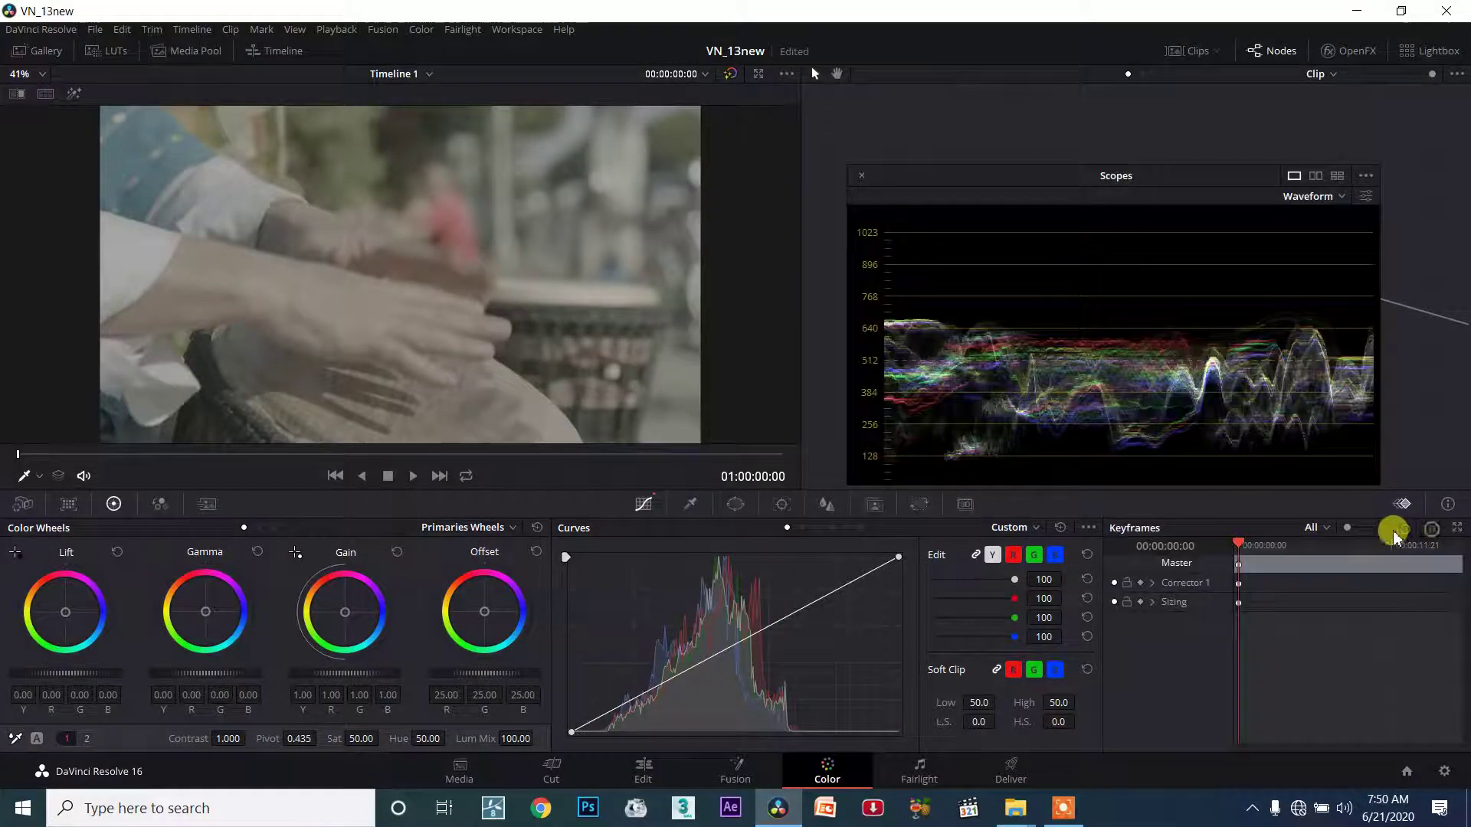
left_click_drag(1221, 149, 1193, 158)
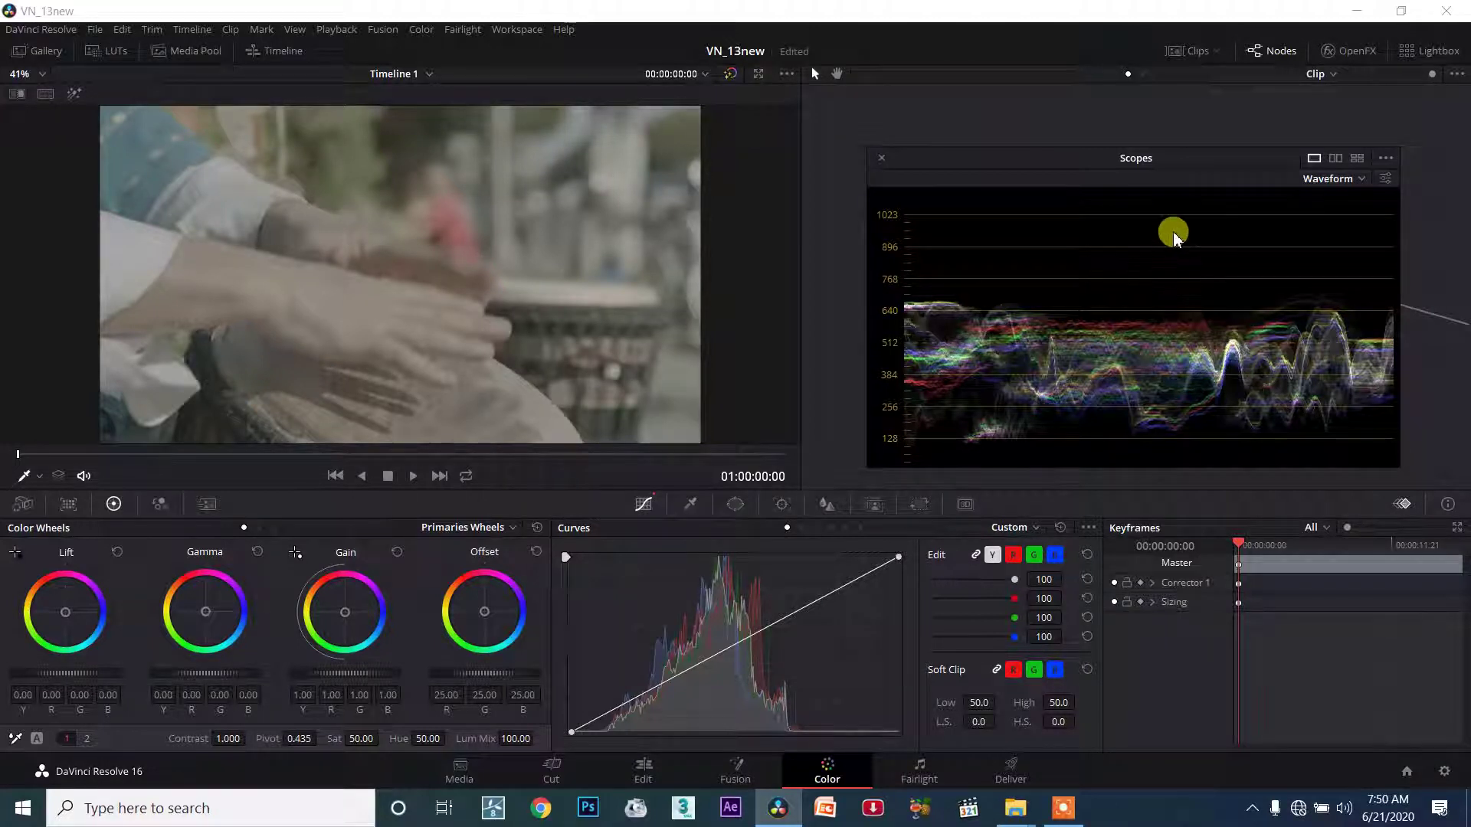
left_click_drag(1189, 154, 1177, 127)
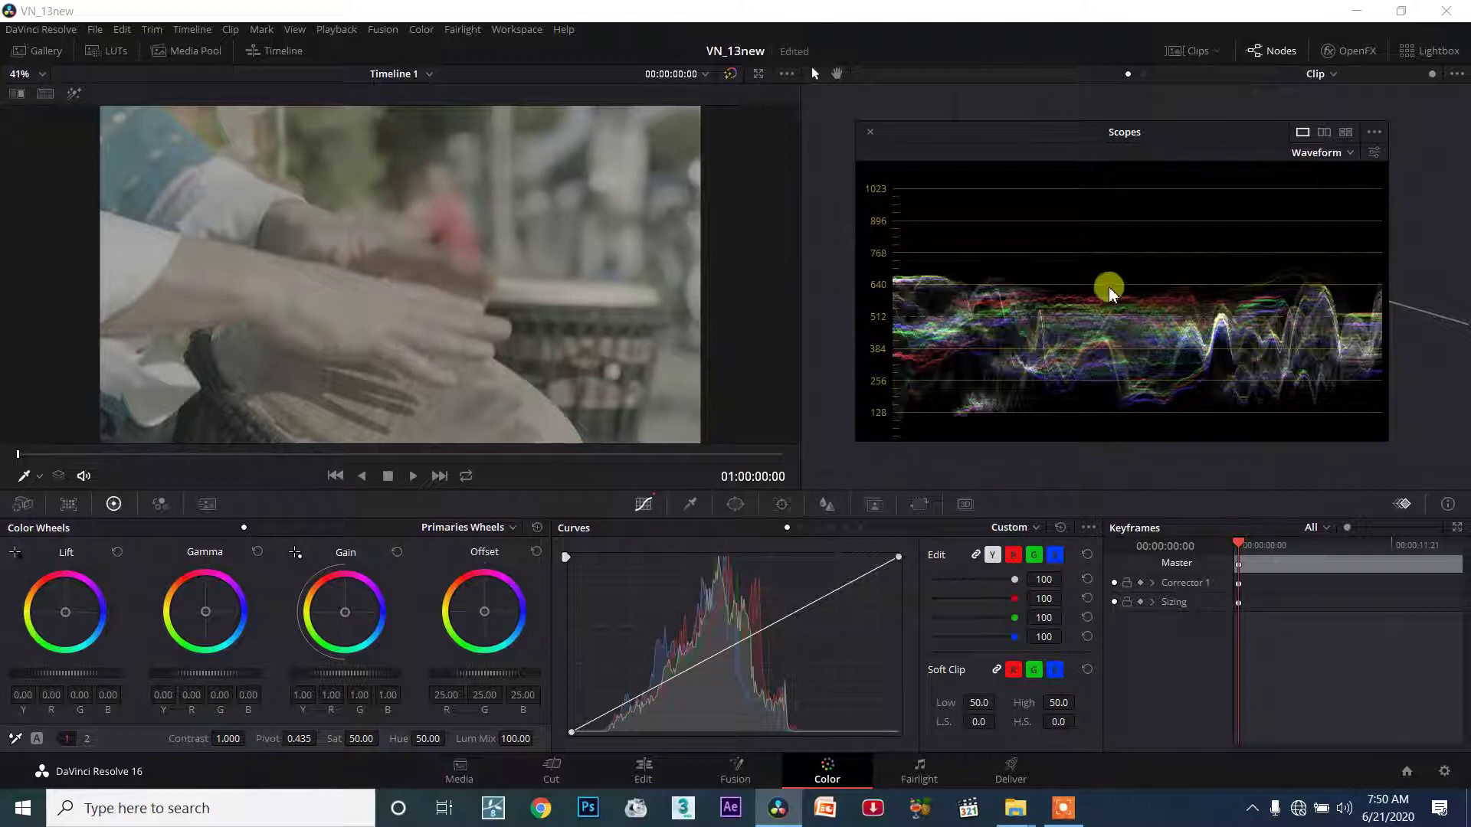
mouse_move(1130, 147)
left_mouse_down()
mouse_move(1125, 298)
mouse_move(1257, 261)
left_mouse_up()
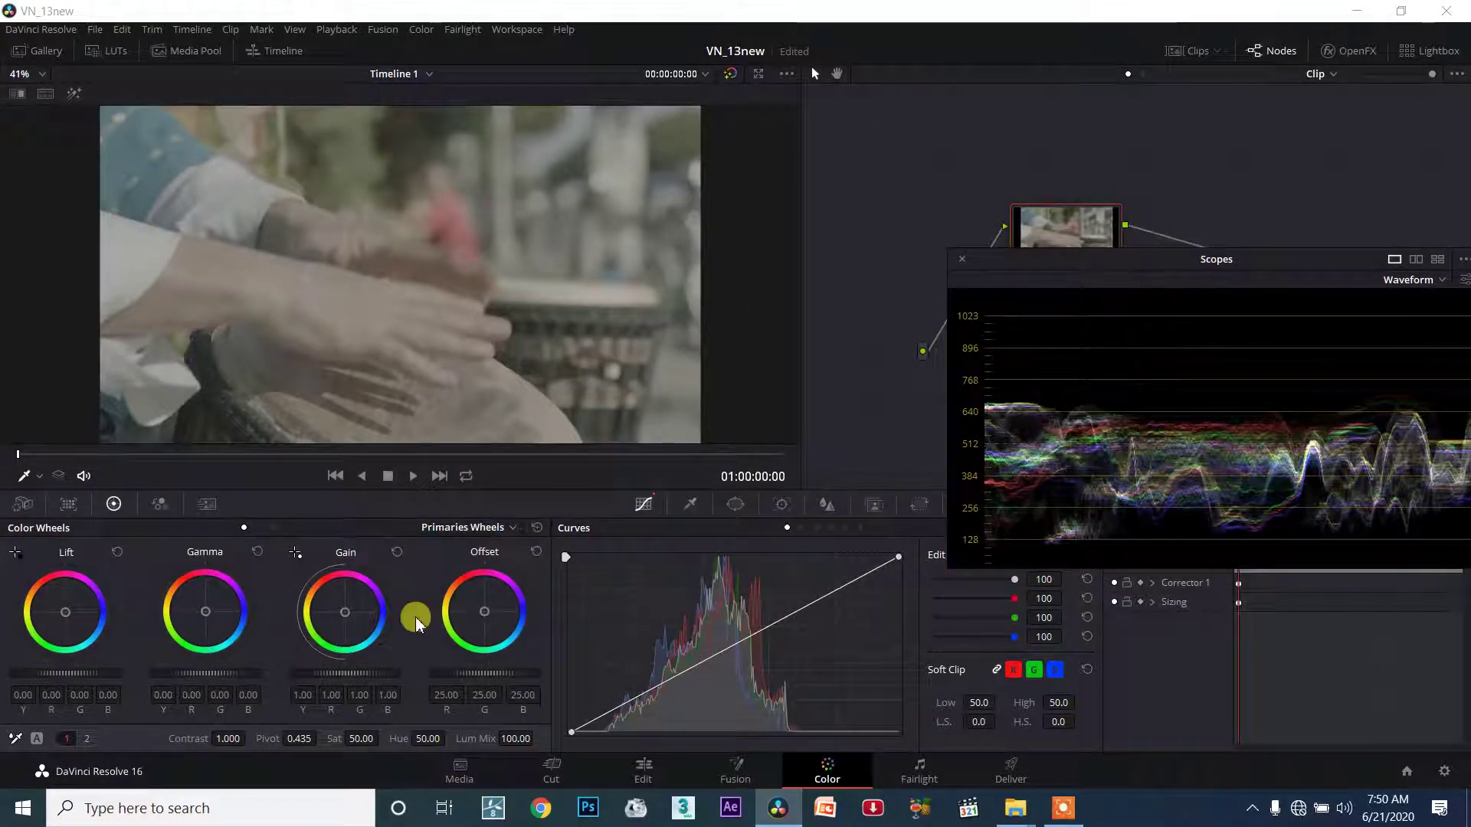
Move the floating Waveform window up to the top right, clear of the Curves and Keyframes panels.
left_click_drag(1165, 260, 1061, 264)
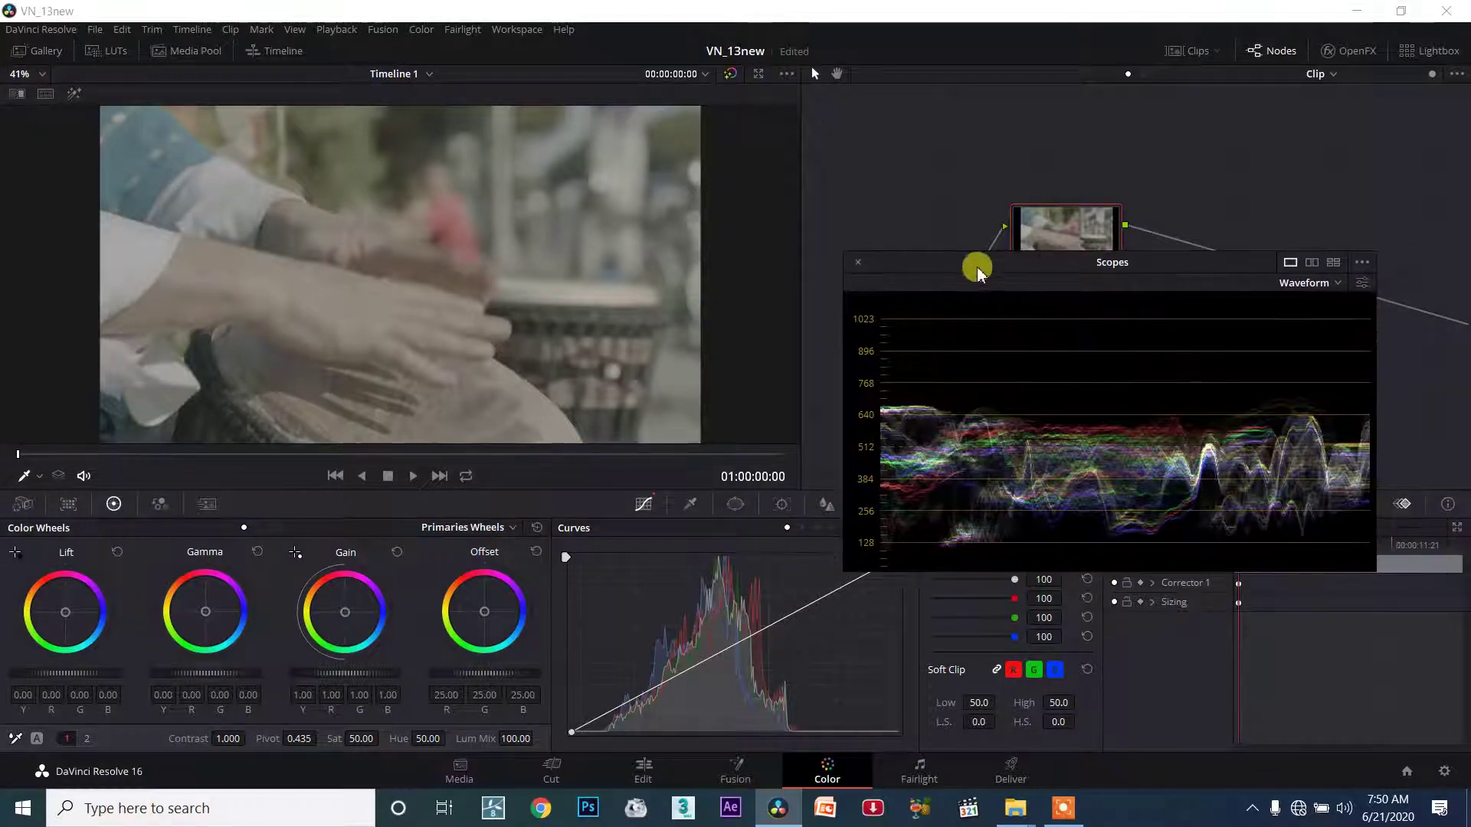
left_click_drag(947, 287, 962, 286)
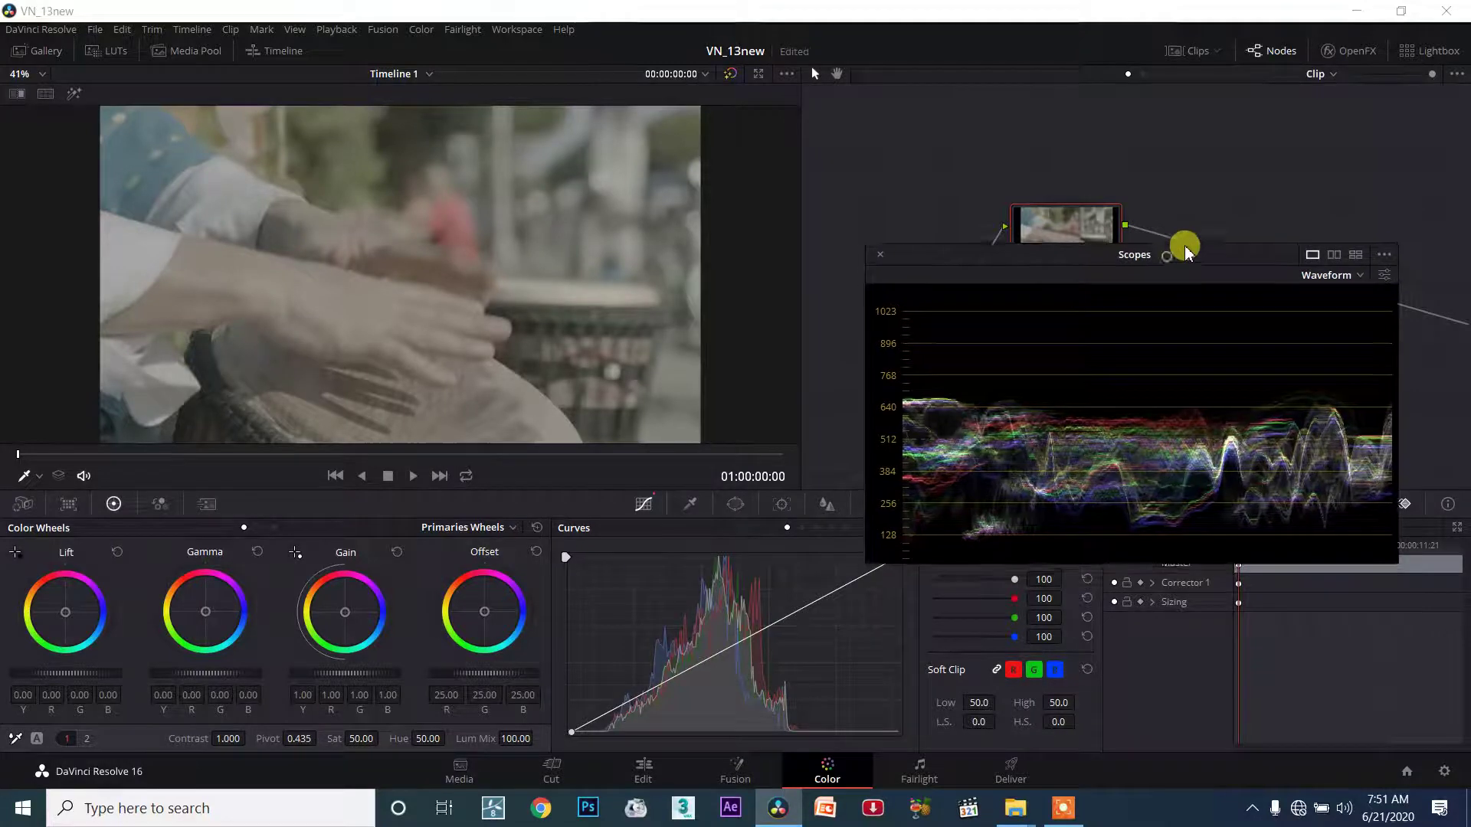
left_click_drag(1164, 277, 1188, 154)
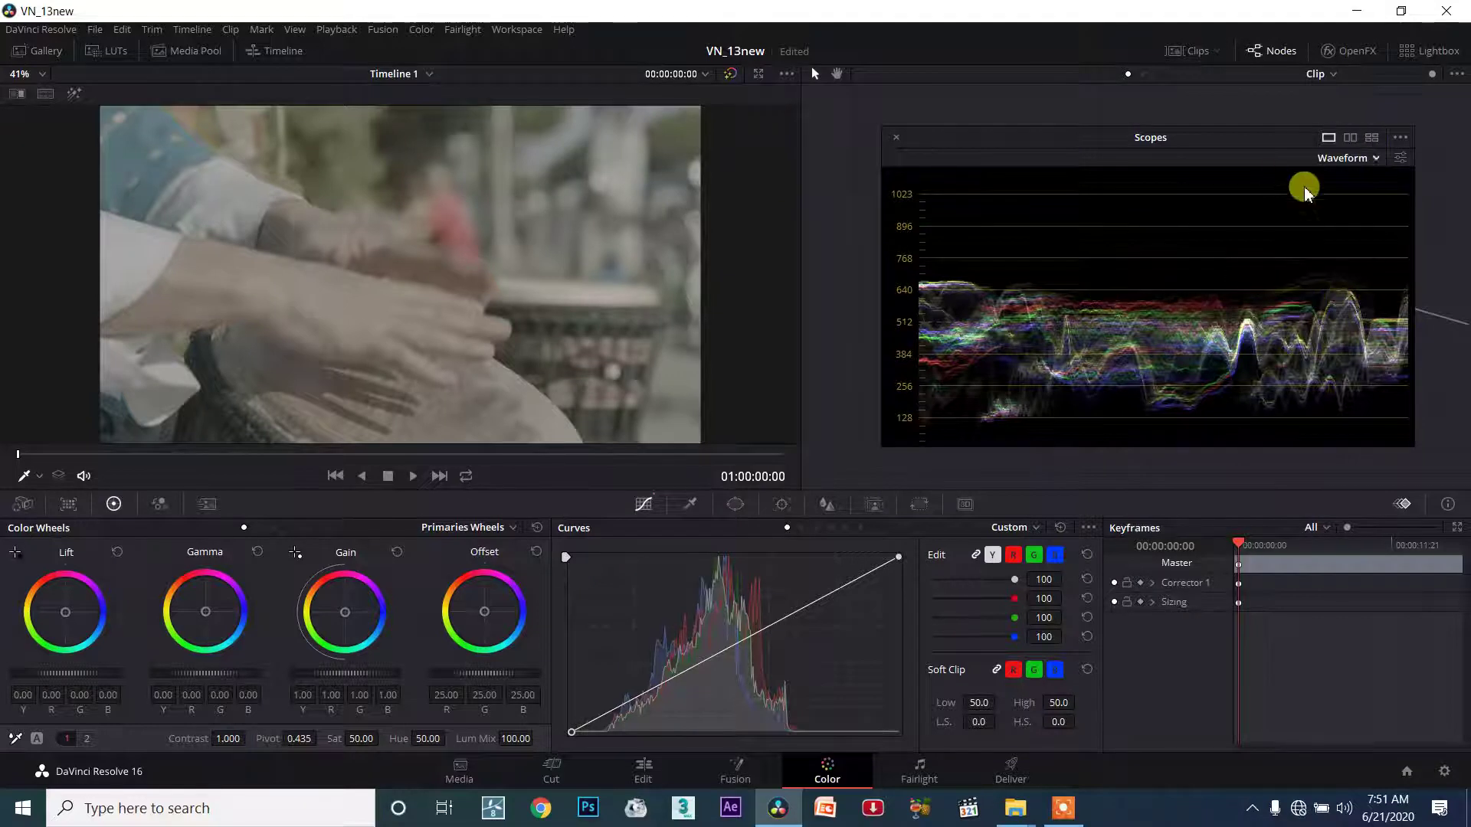
left_click(732, 644)
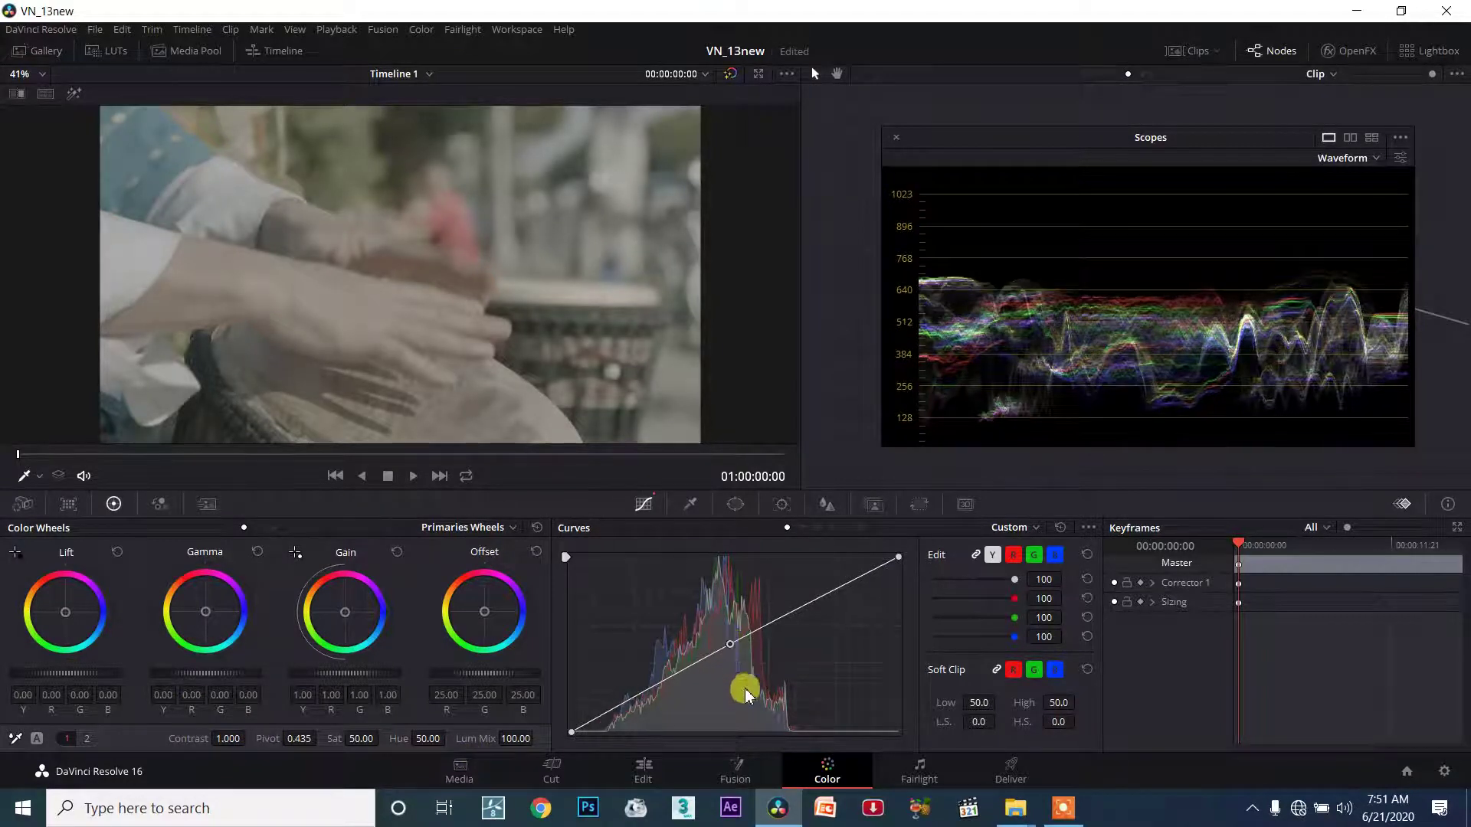
left_click_drag(730, 650, 727, 640)
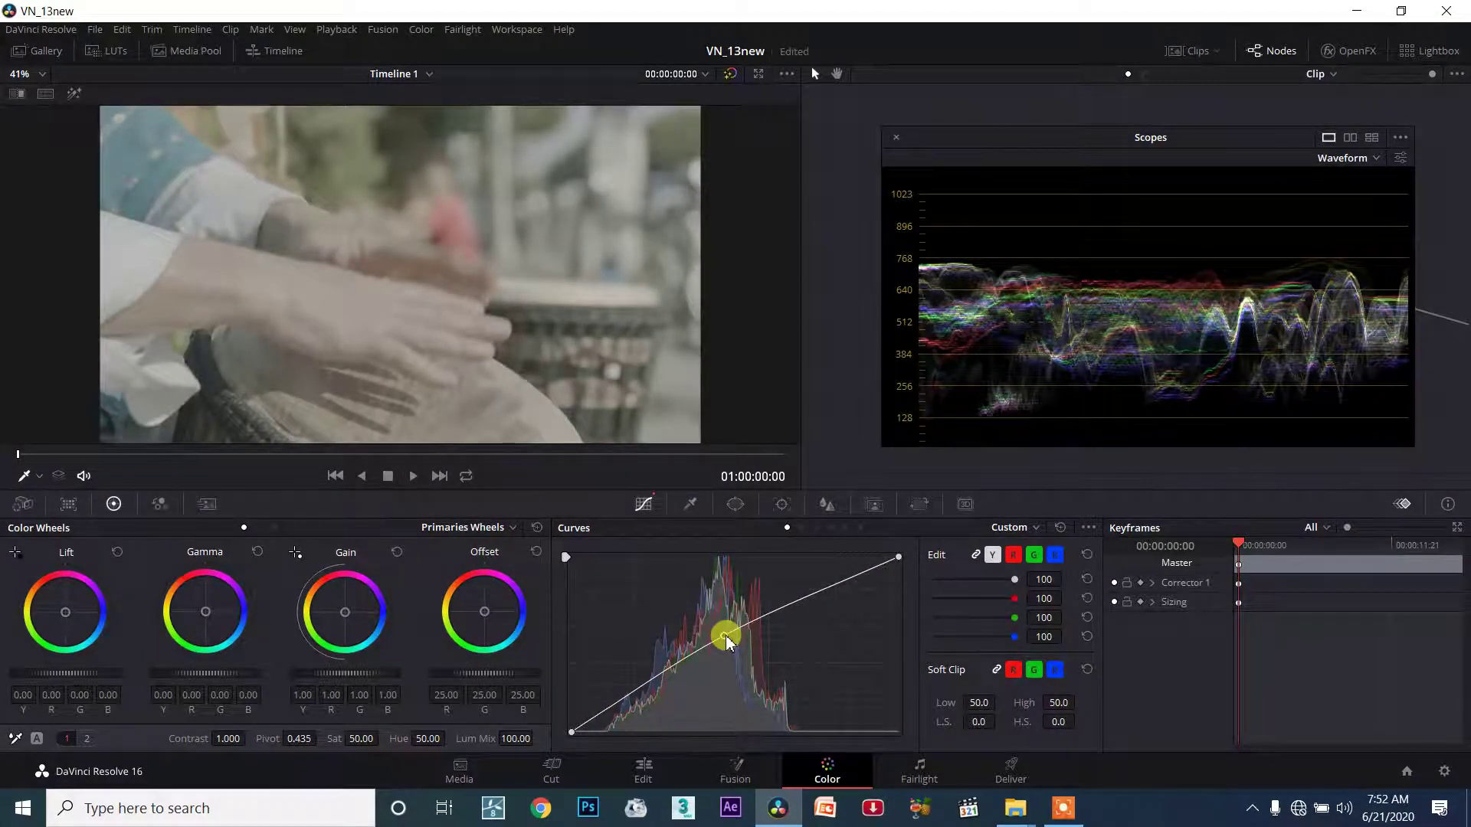
right_click(725, 635)
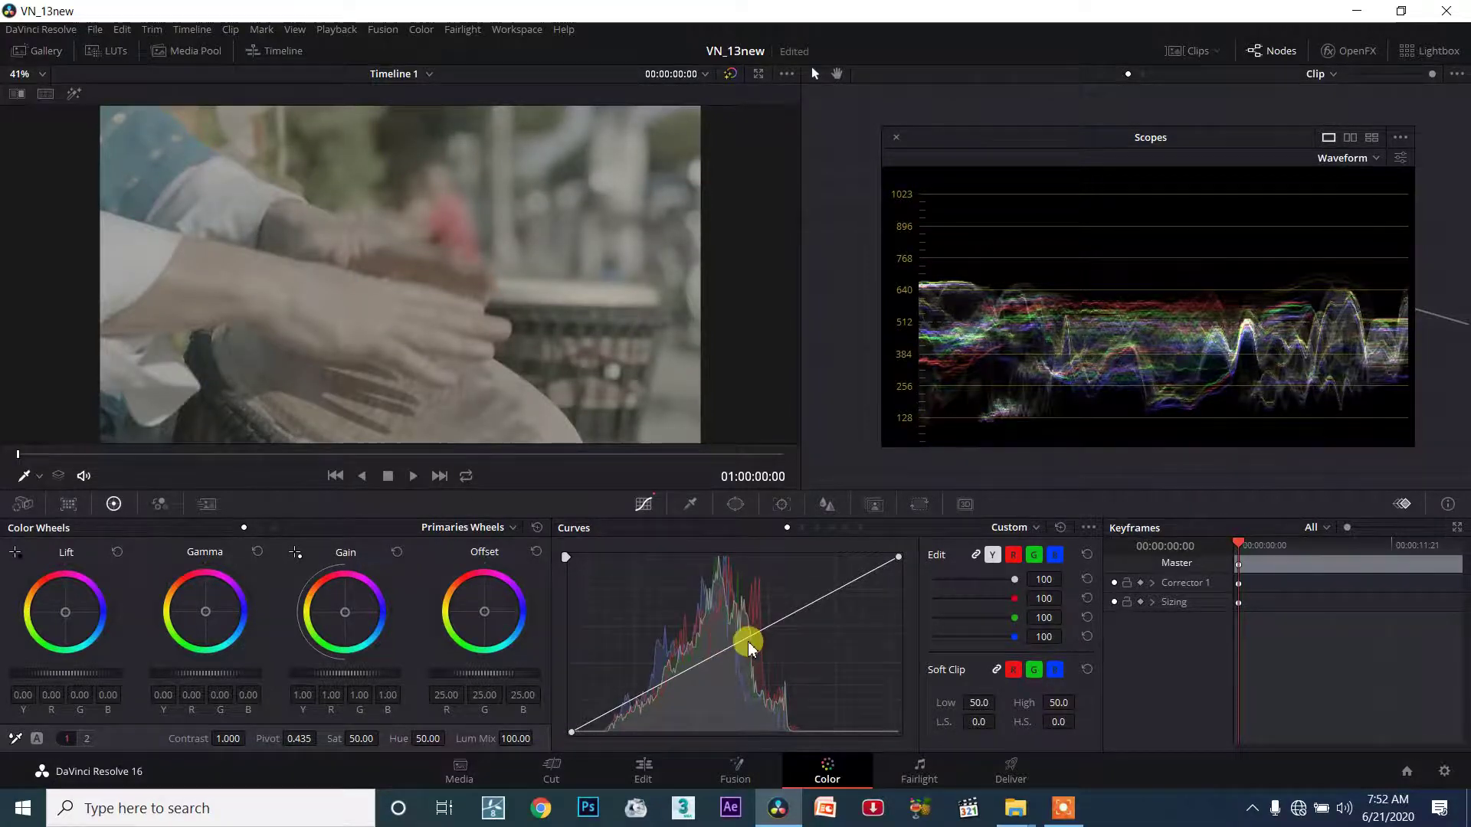
left_click_drag(745, 641, 668, 642)
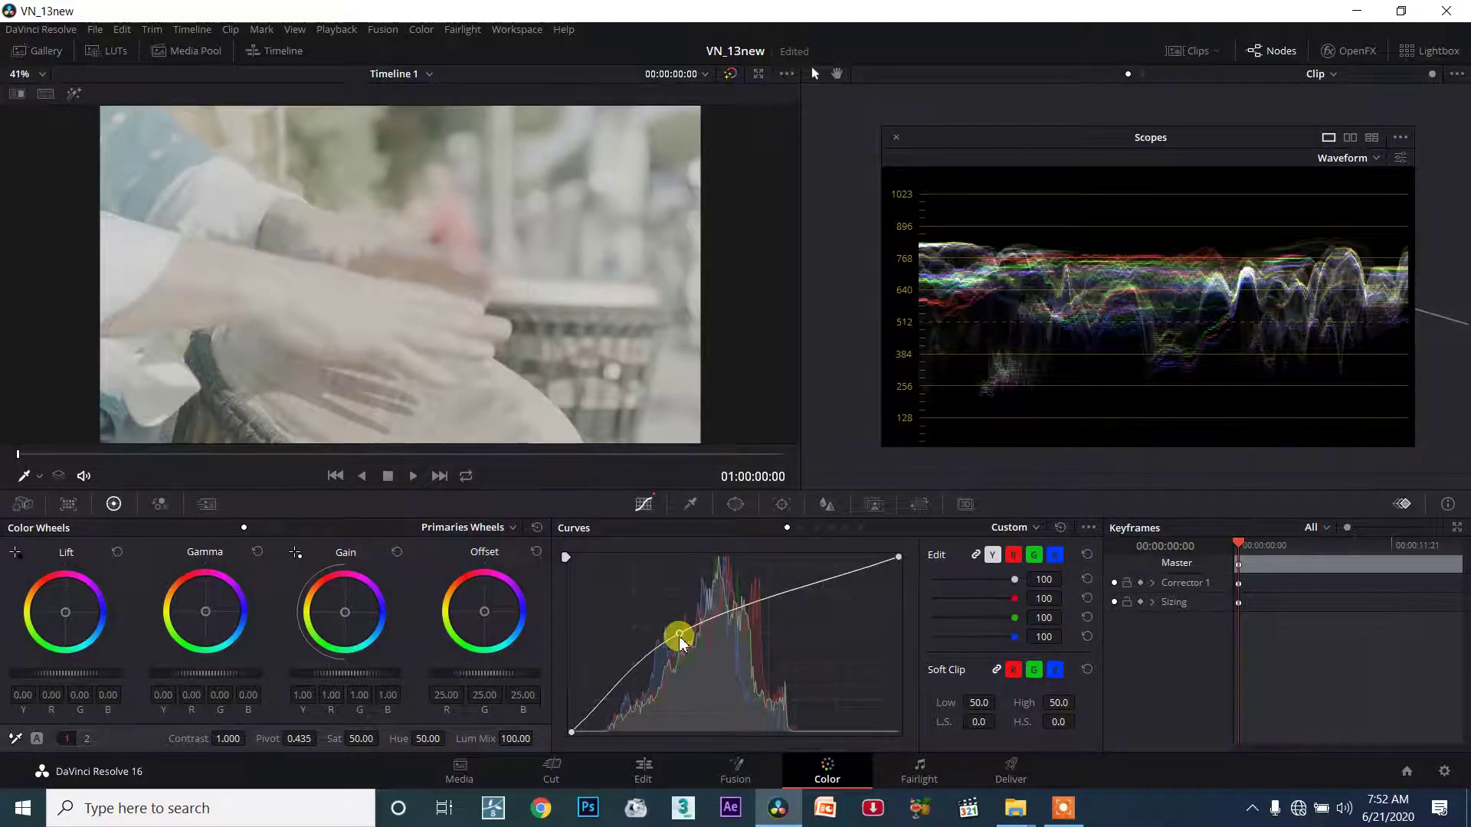
right_click(679, 637)
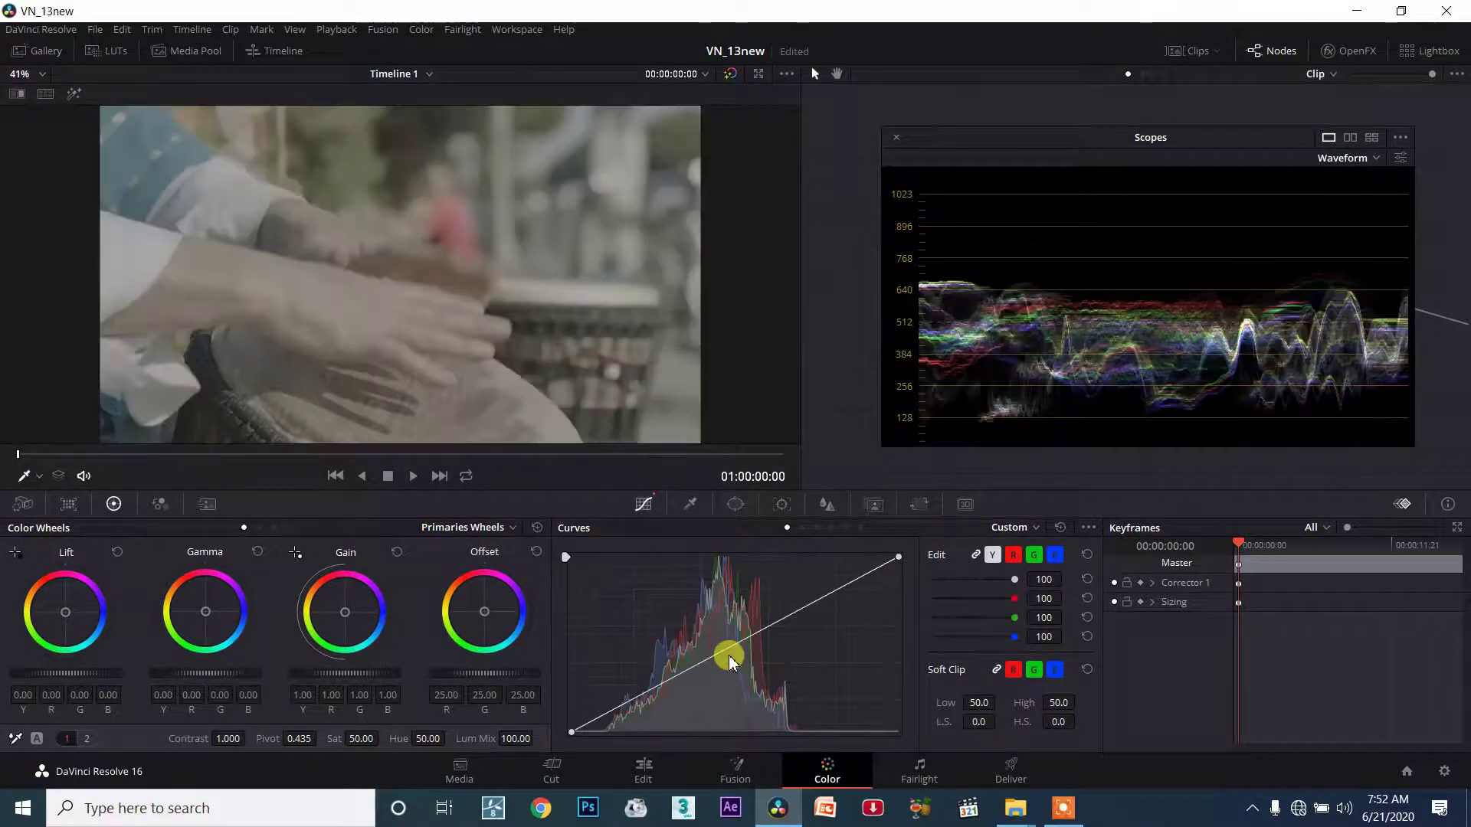
left_click(692, 662)
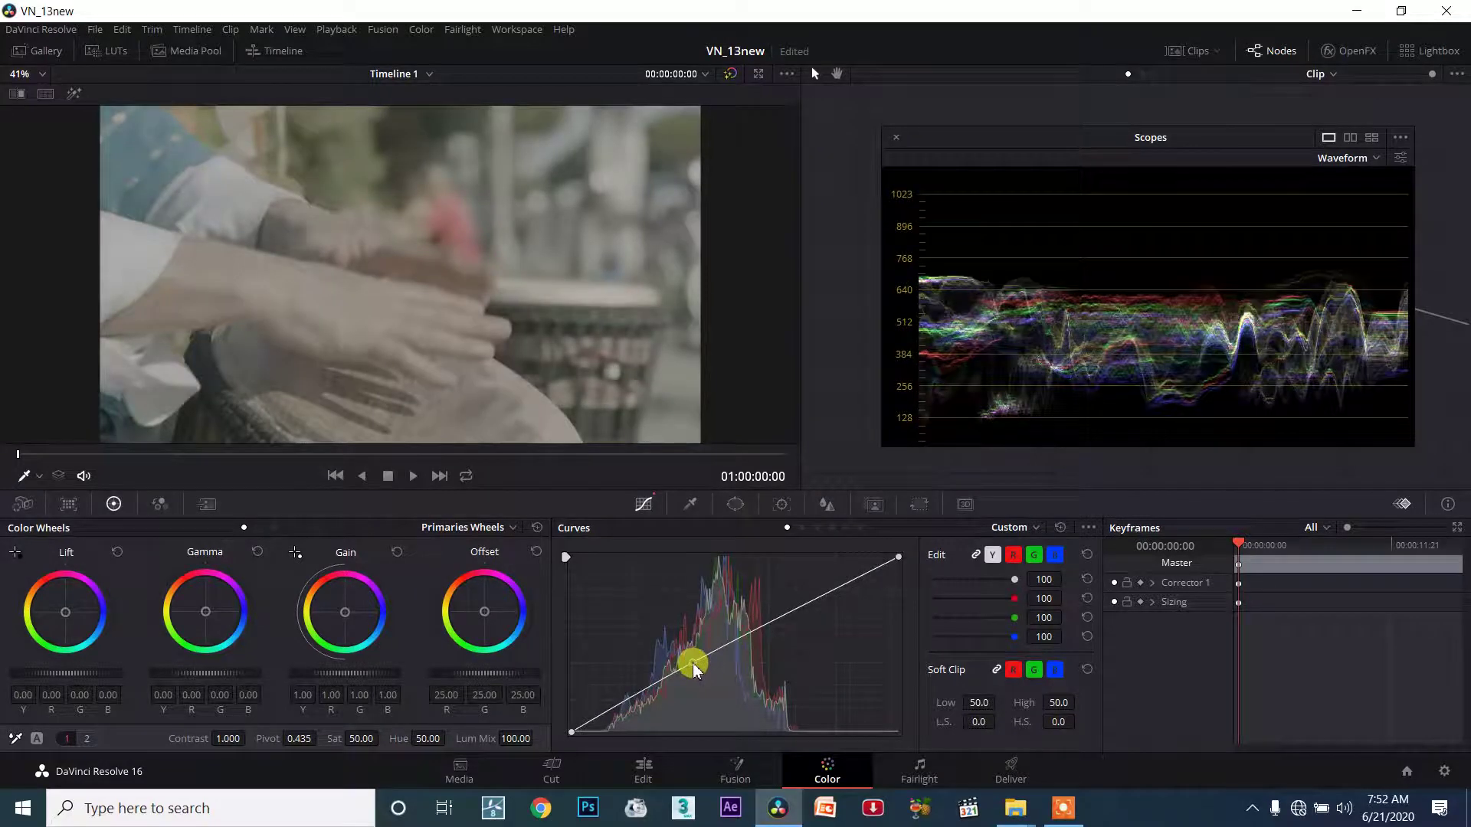
left_click(775, 619)
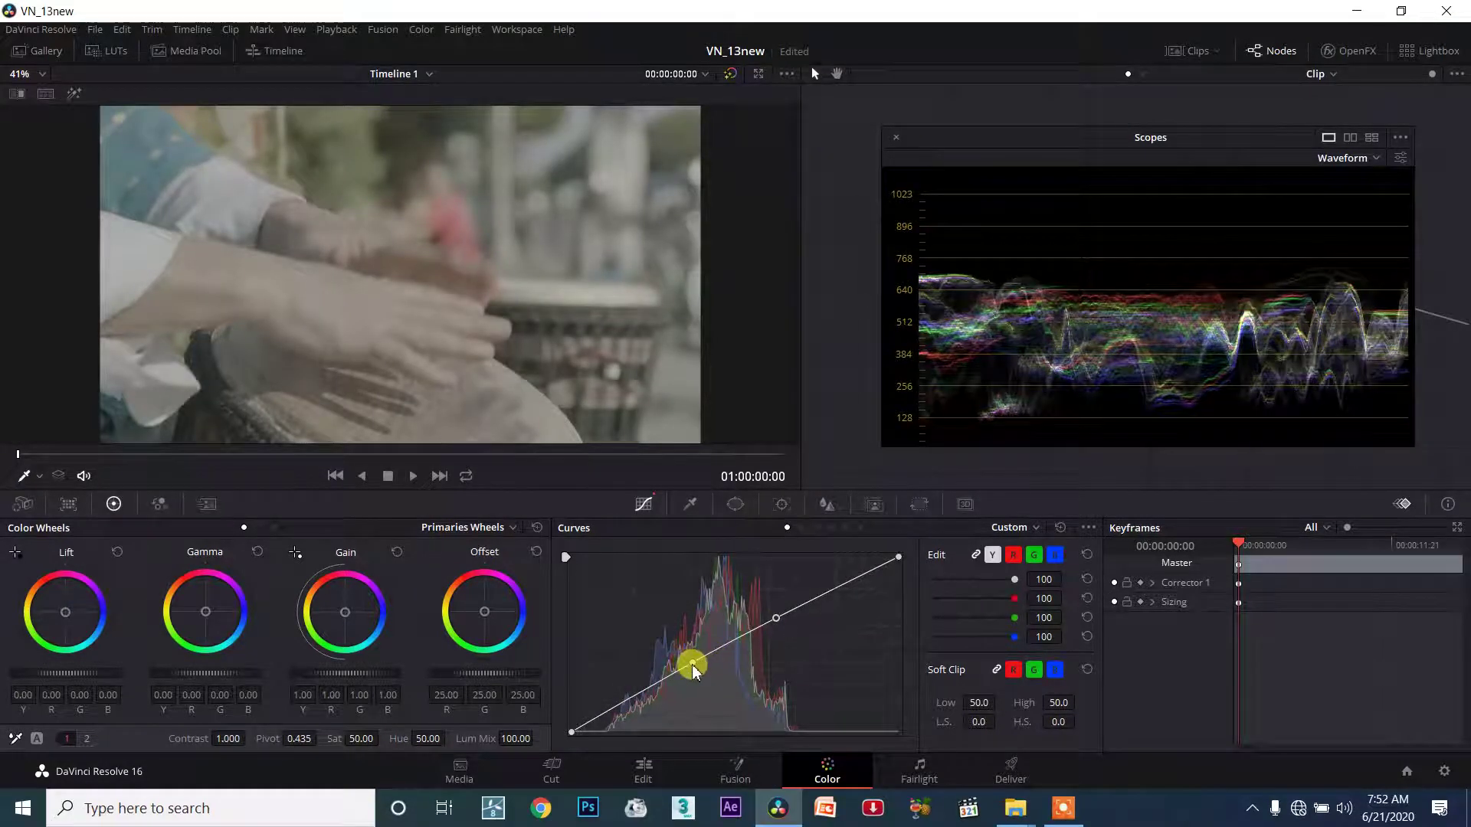
left_click_drag(774, 618, 778, 619)
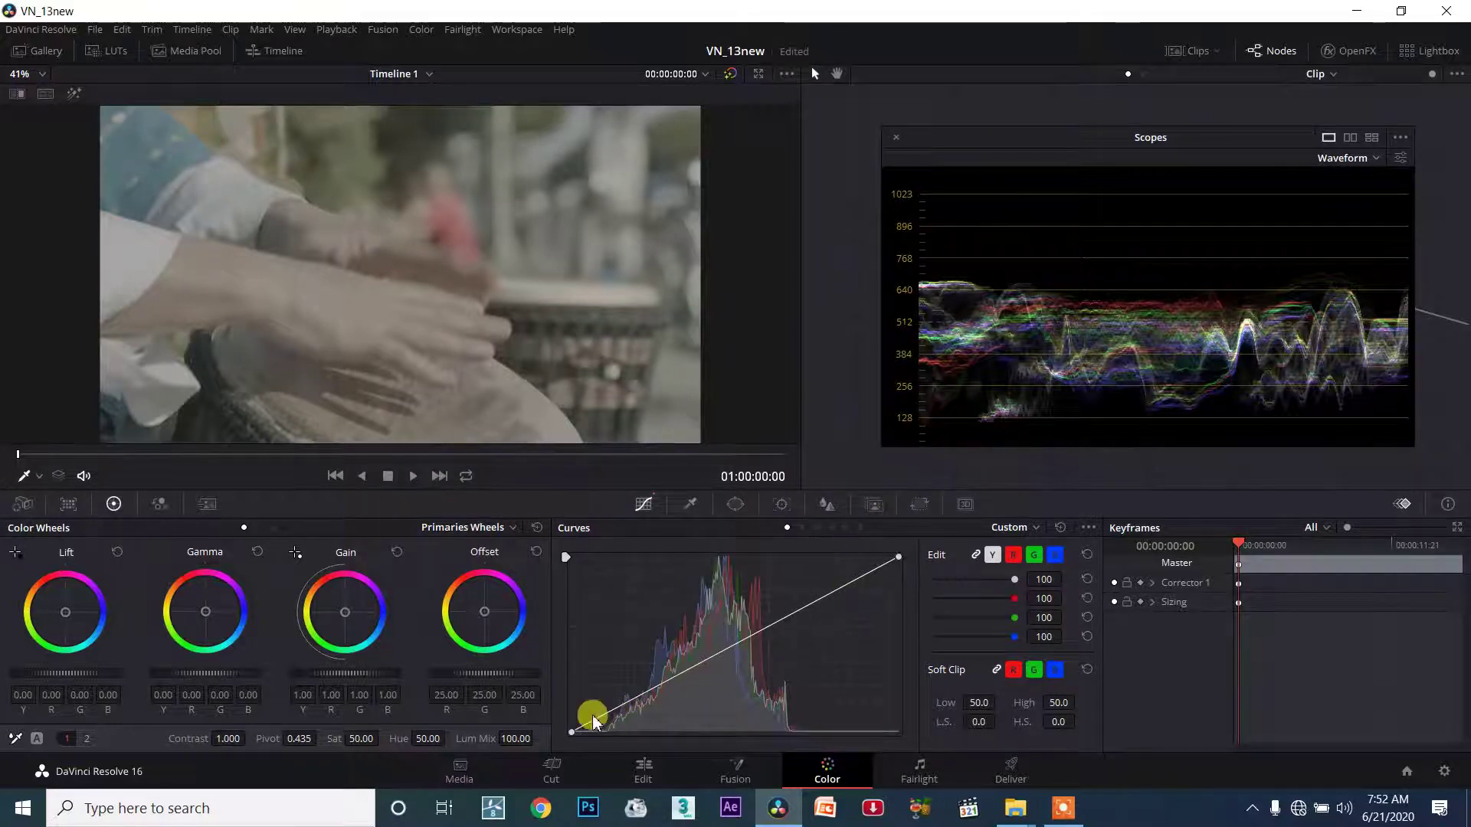
left_click(718, 651)
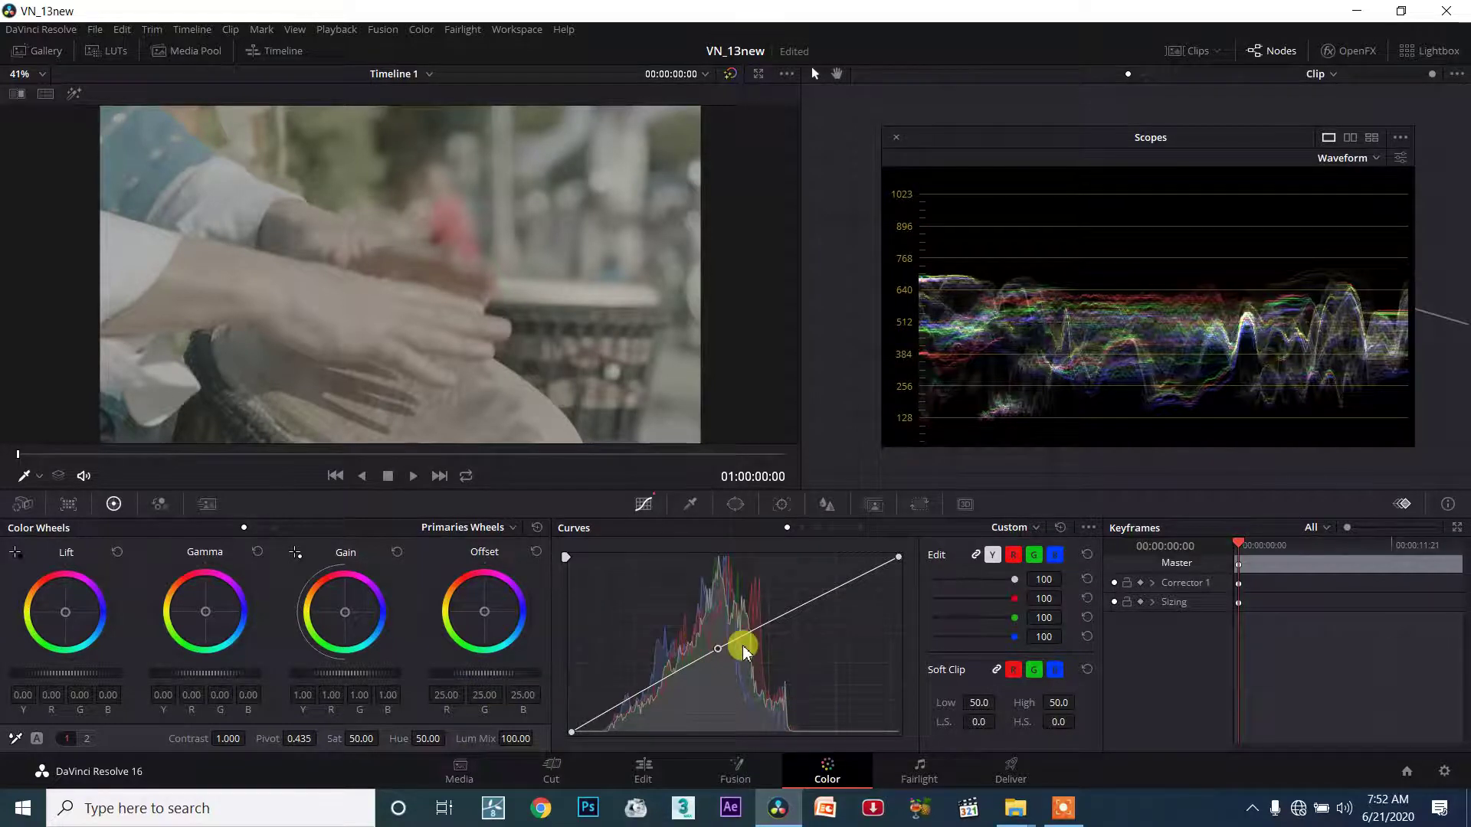
left_click(720, 646)
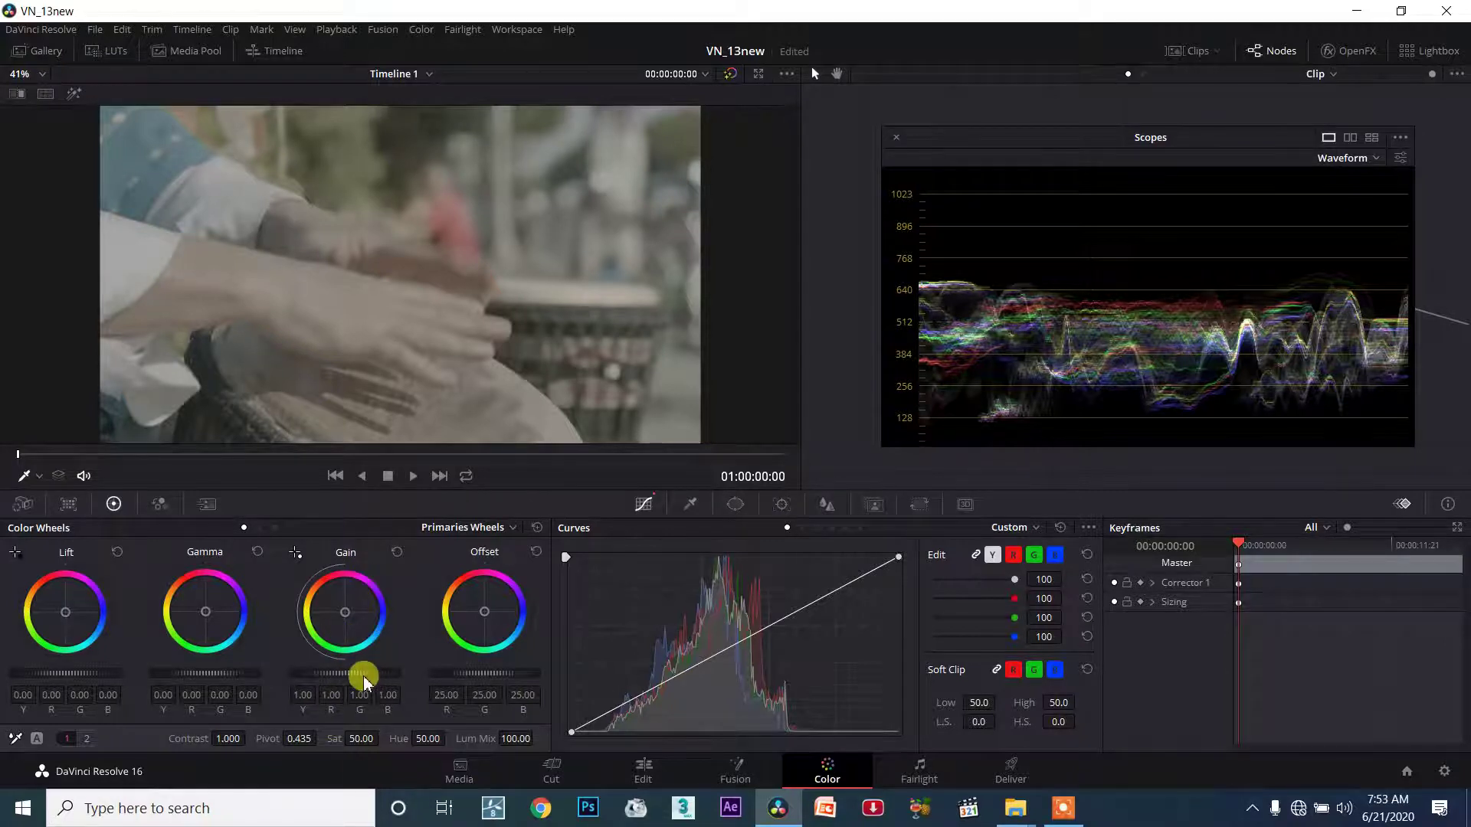
left_click_drag(364, 678, 406, 678)
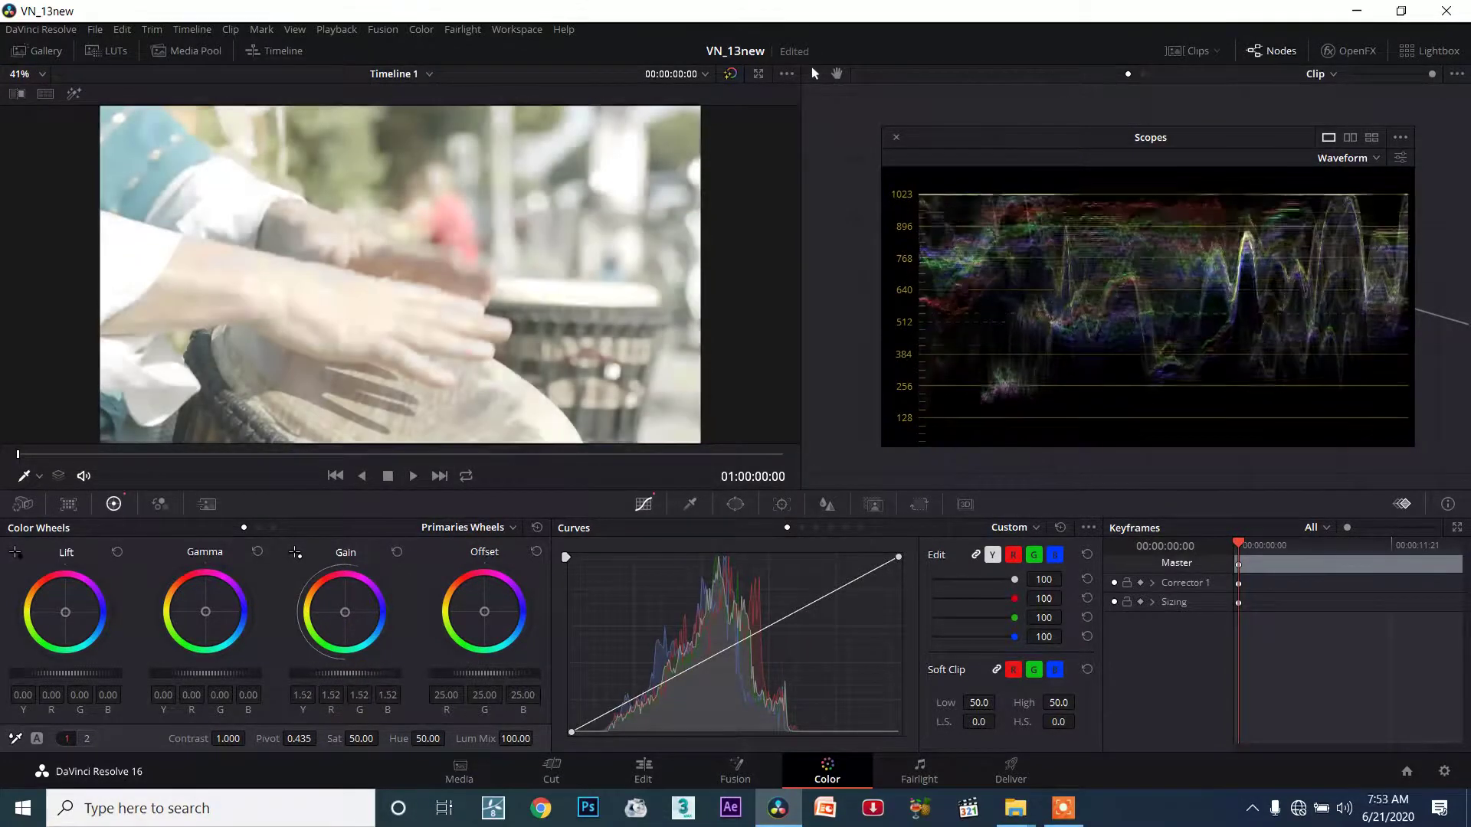
left_click(469, 589)
left_click(538, 528)
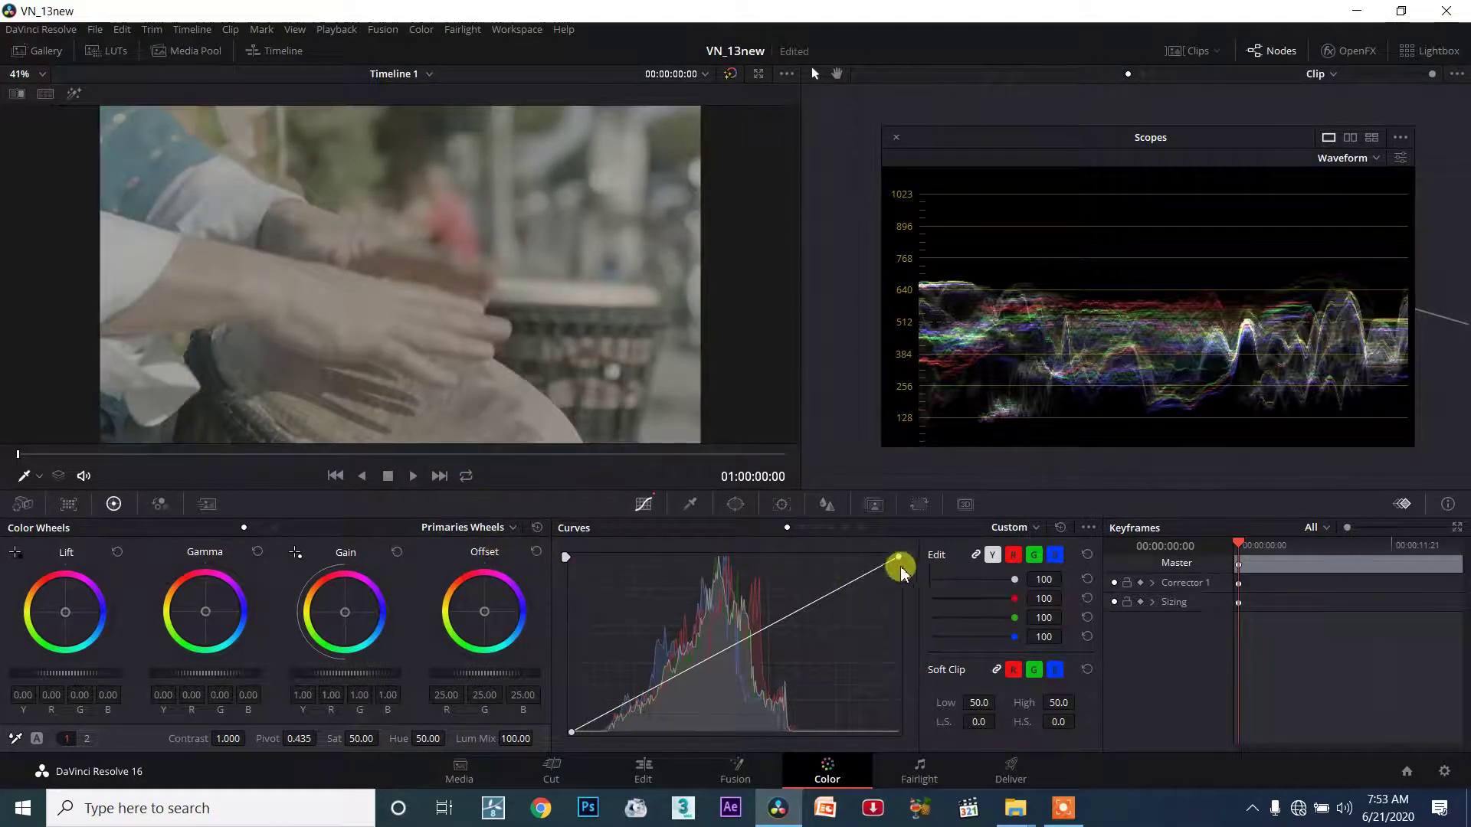
mouse_move(897, 556)
left_mouse_down()
mouse_move(840, 554)
mouse_move(793, 463)
left_mouse_up()
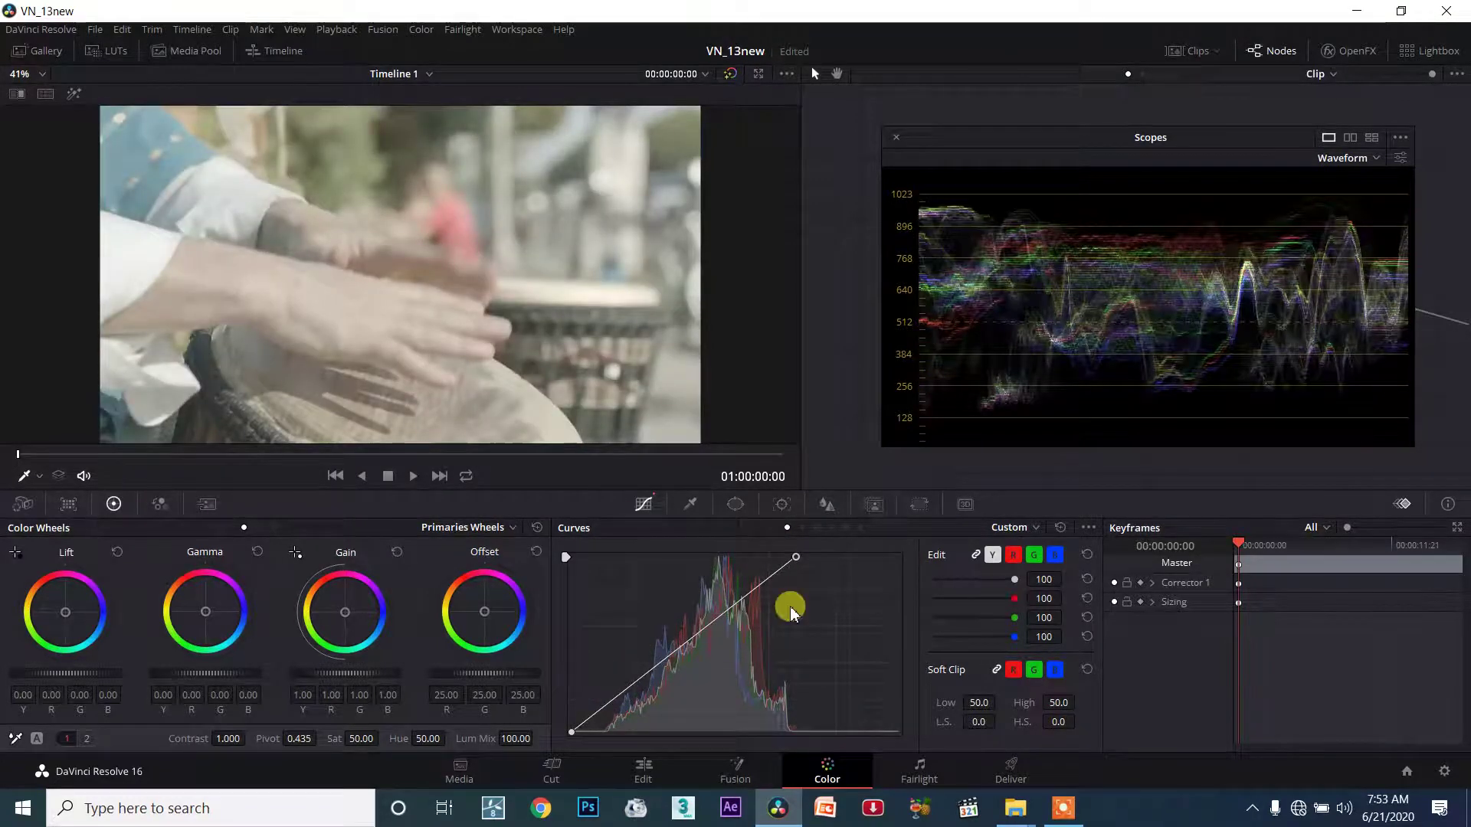
mouse_move(798, 559)
left_mouse_down()
mouse_move(663, 557)
mouse_move(904, 594)
left_mouse_up()
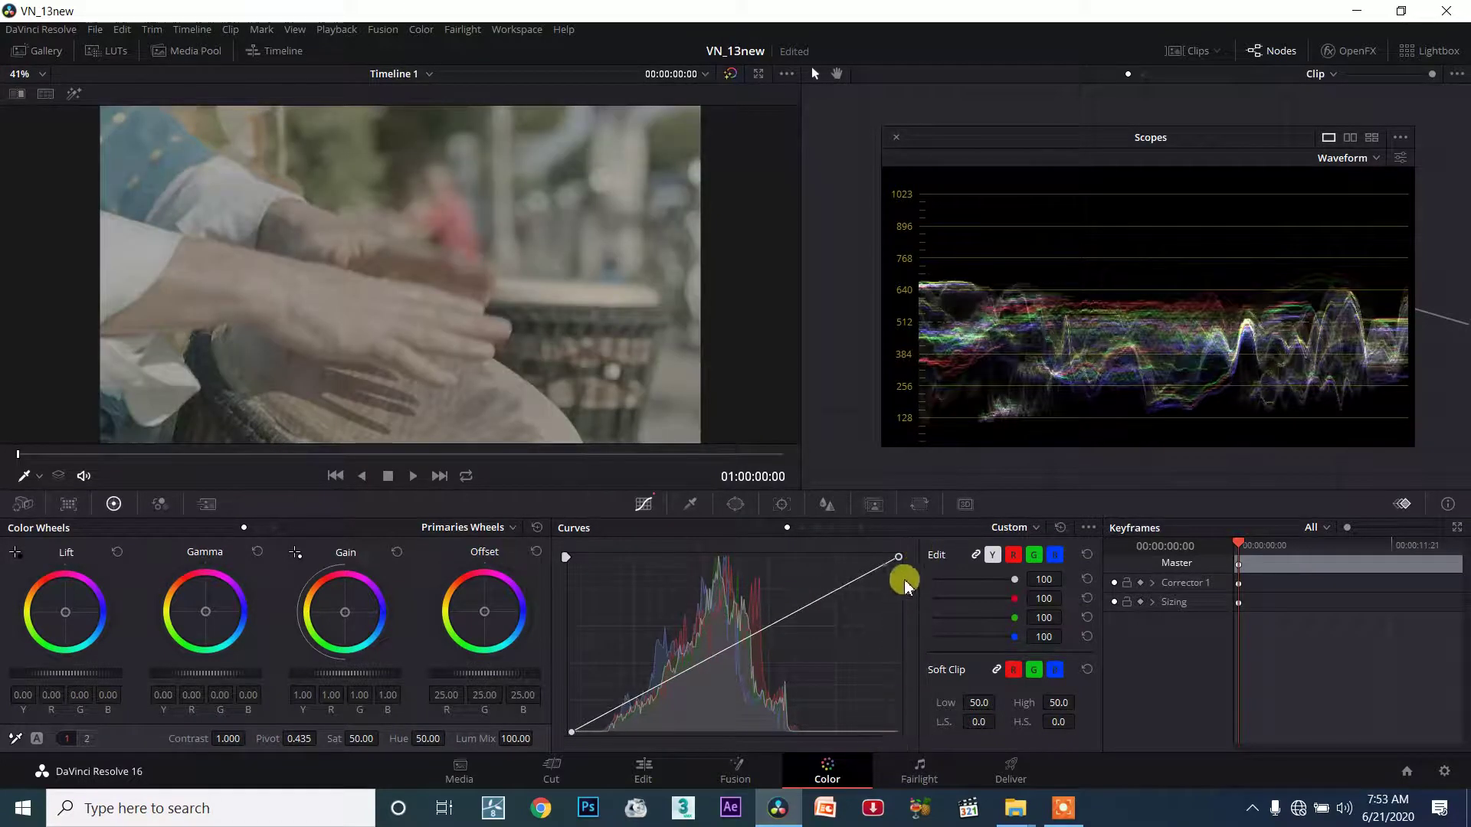
left_click_drag(899, 558, 898, 678)
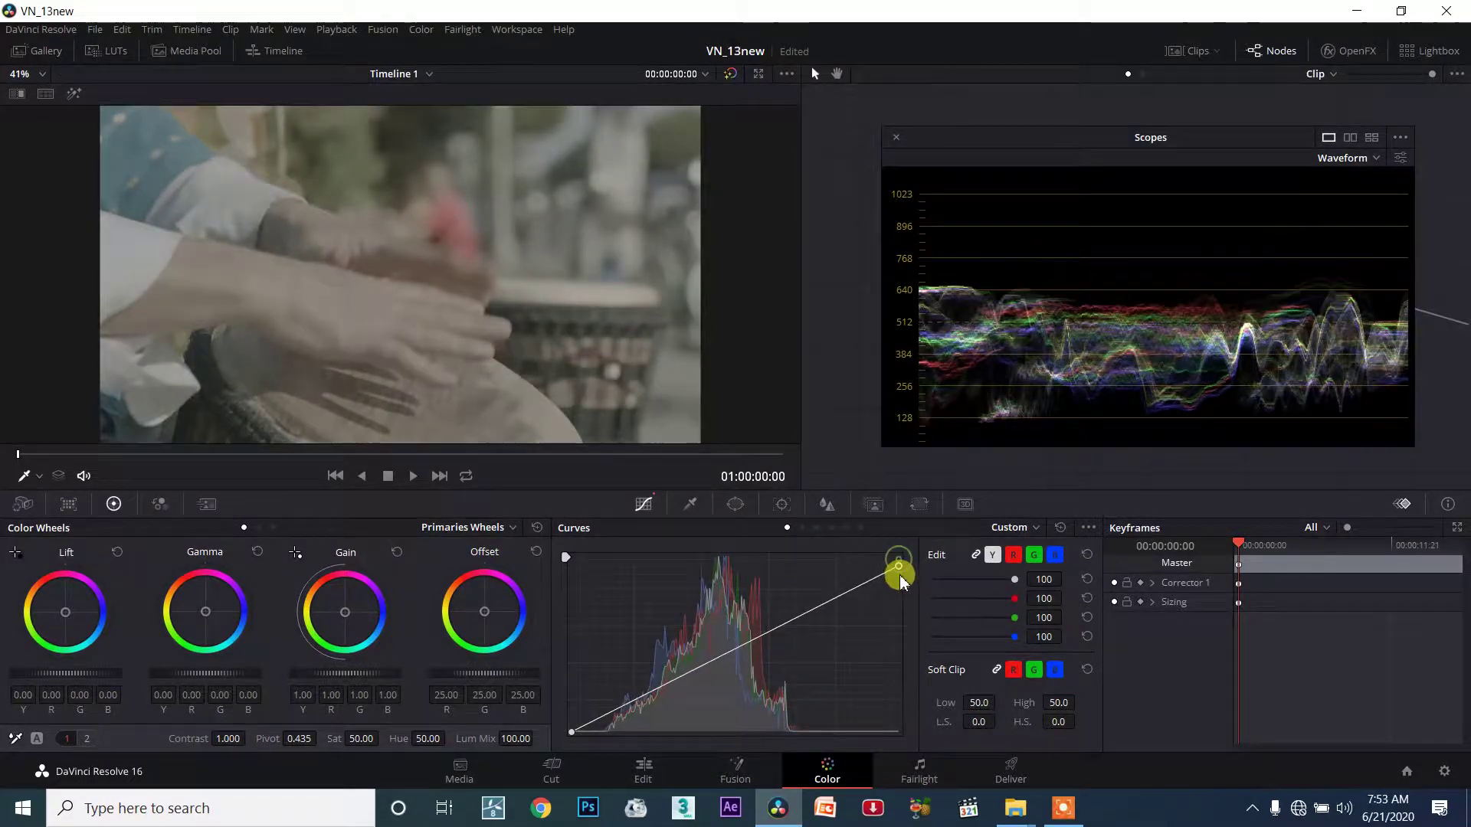
left_click_drag(888, 733, 898, 557)
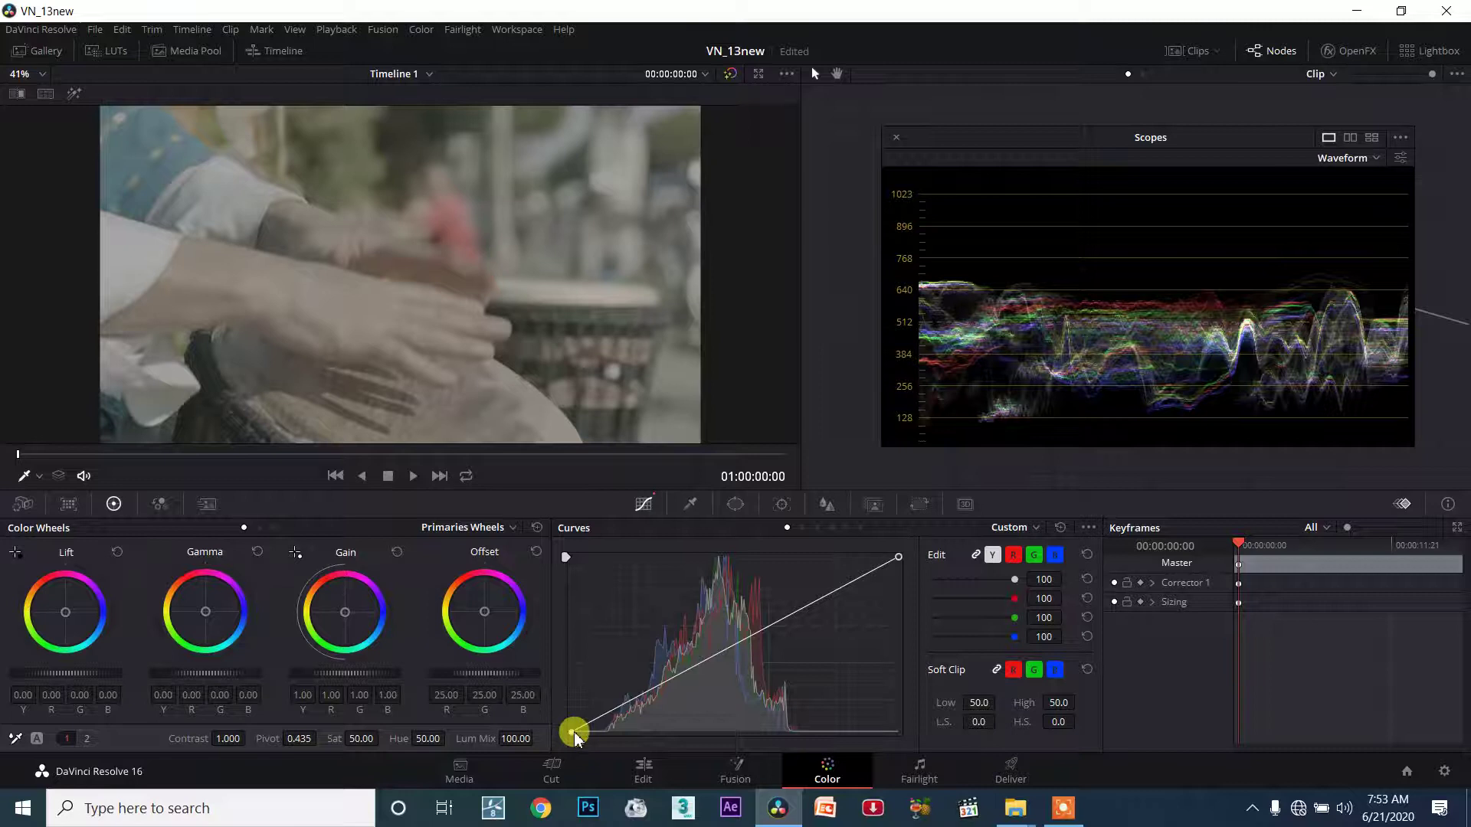
left_click_drag(573, 732, 576, 651)
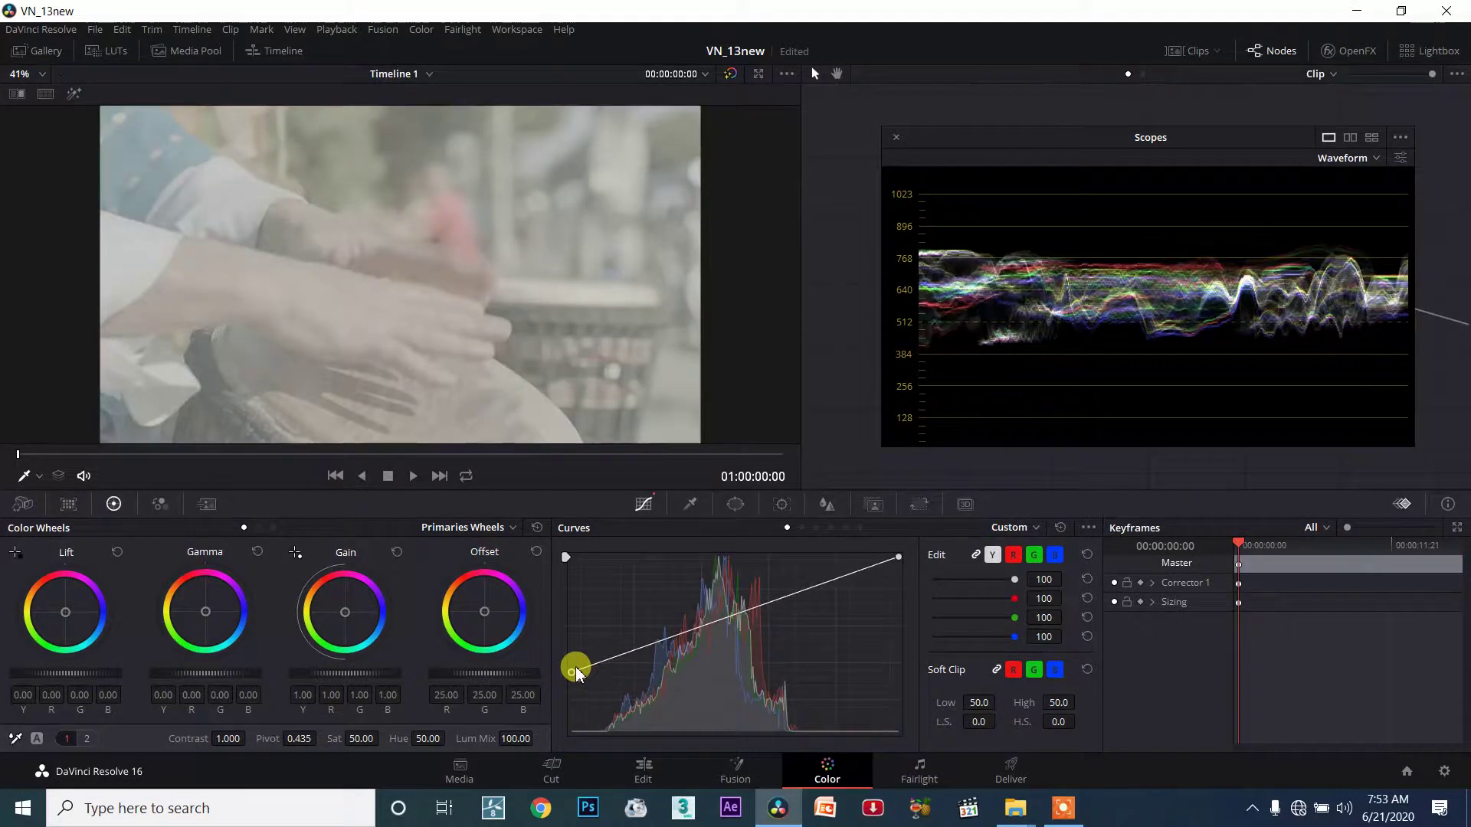
mouse_move(576, 657)
left_mouse_down()
mouse_move(575, 590)
mouse_move(576, 736)
left_mouse_up()
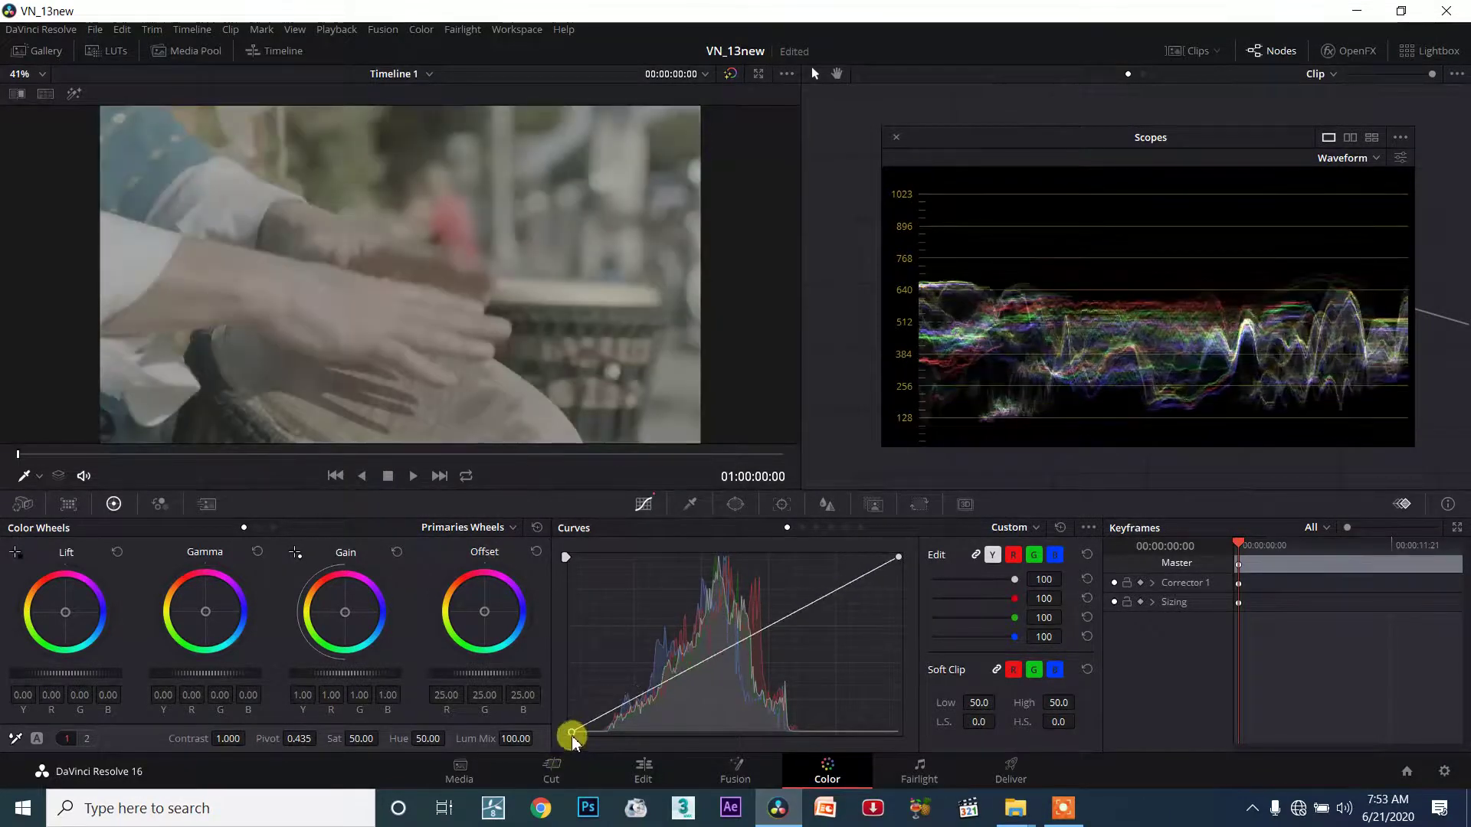
left_click_drag(573, 734, 678, 732)
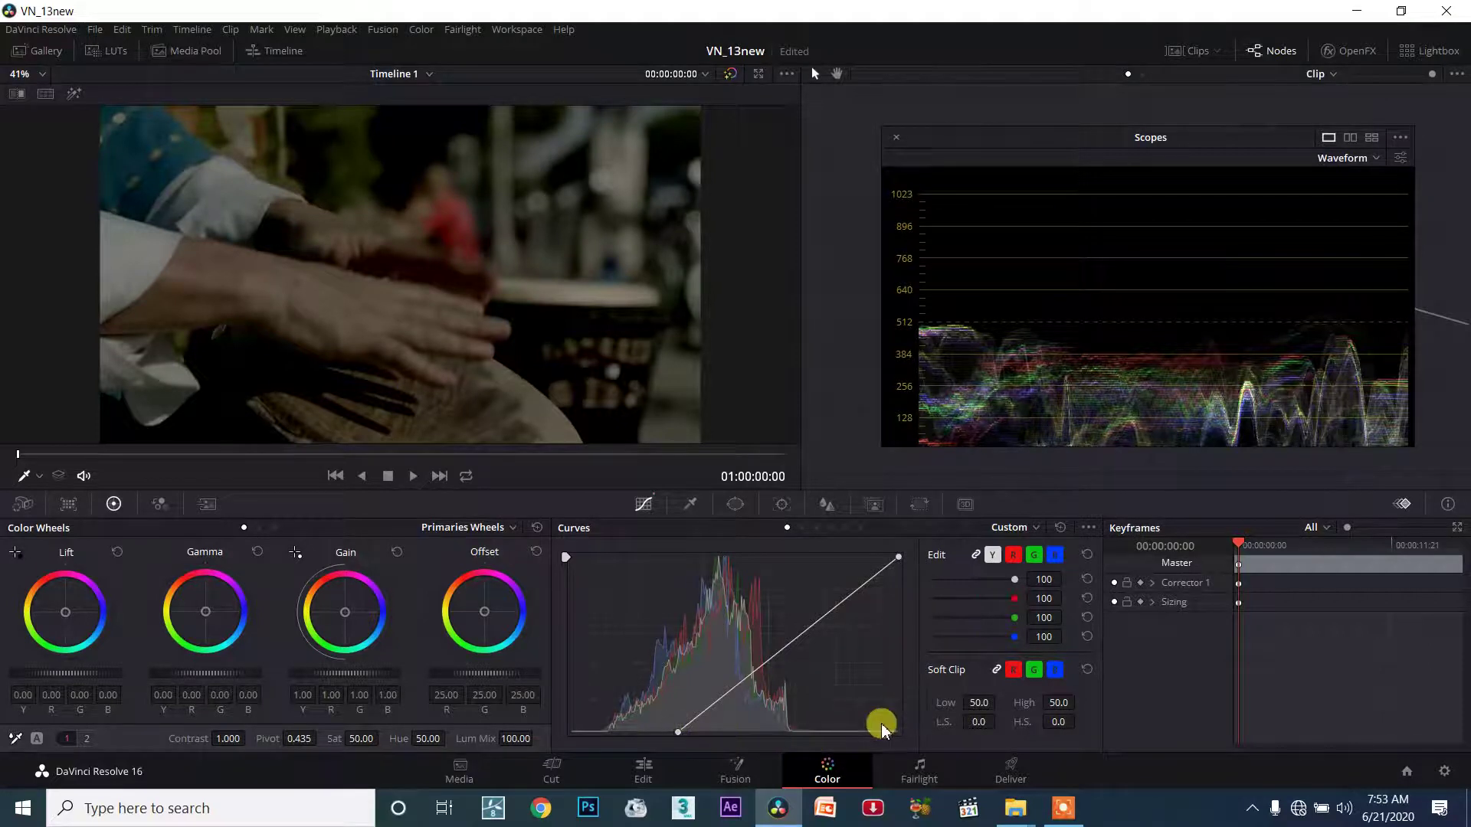
left_click_drag(681, 733, 576, 741)
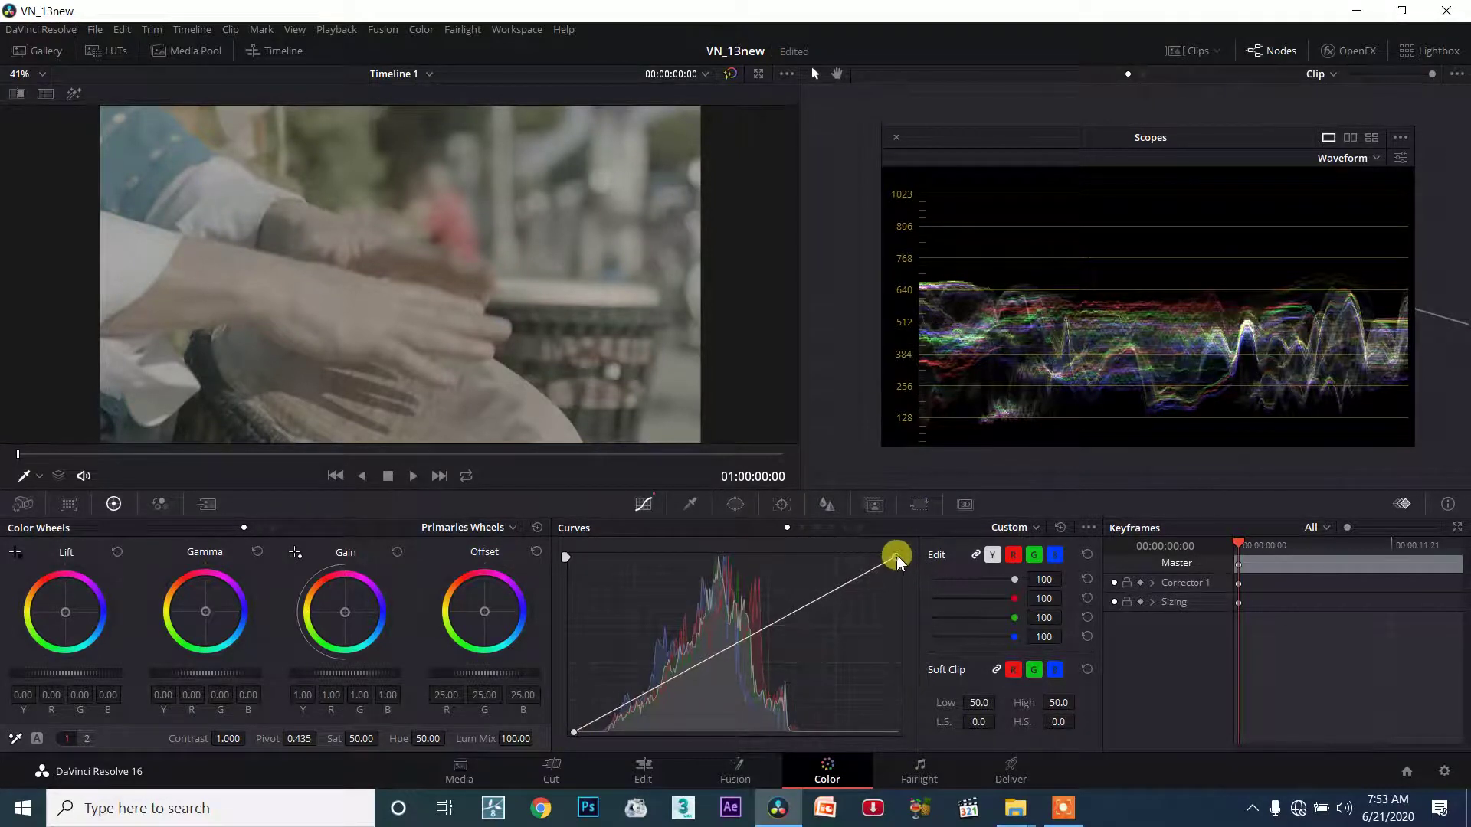
left_click(726, 658)
left_click(733, 642)
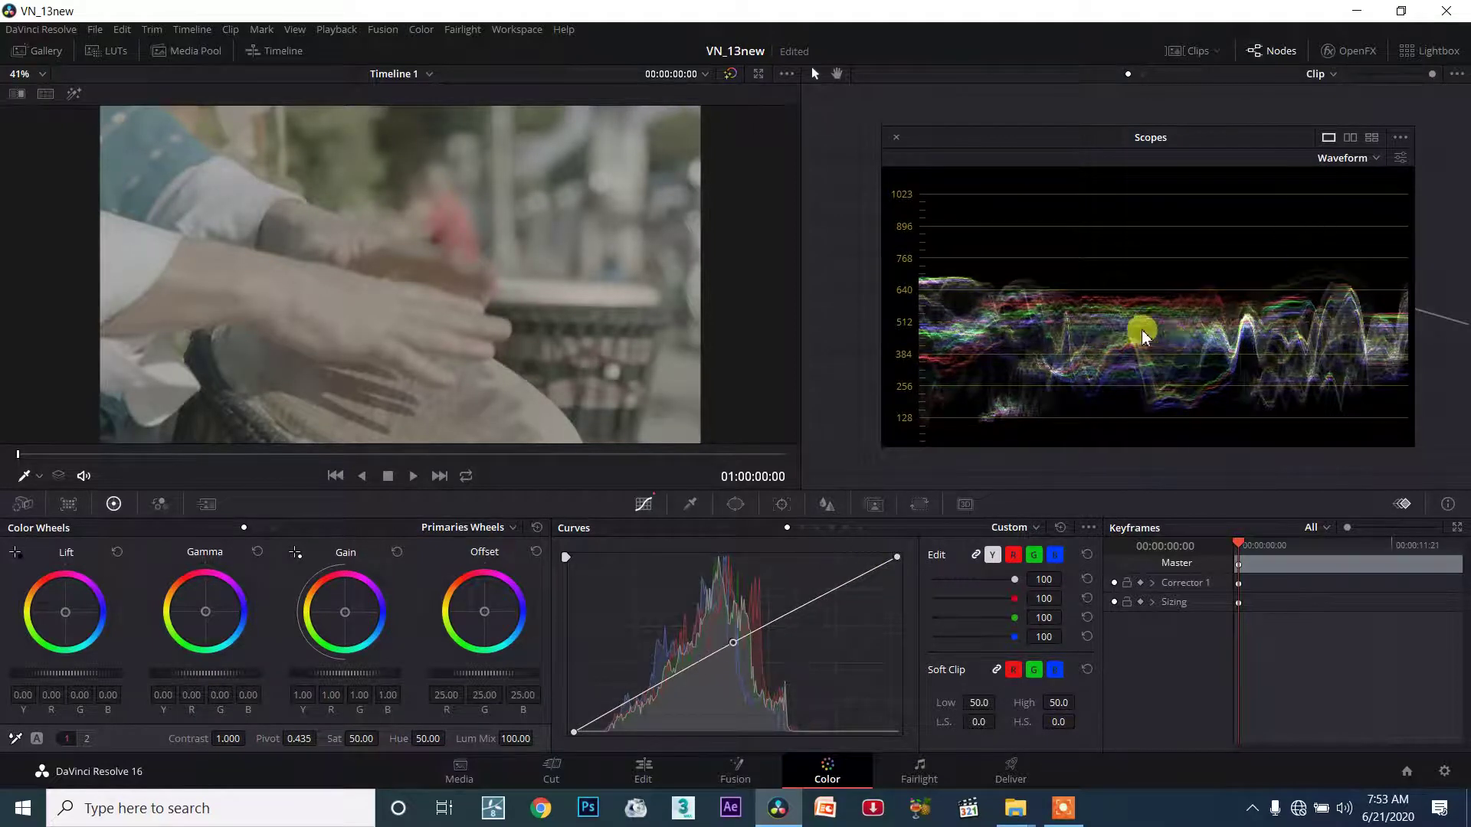
mouse_move(726, 642)
left_mouse_down()
mouse_move(700, 622)
mouse_move(719, 672)
mouse_move(733, 667)
mouse_move(710, 639)
left_mouse_up()
right_click(709, 639)
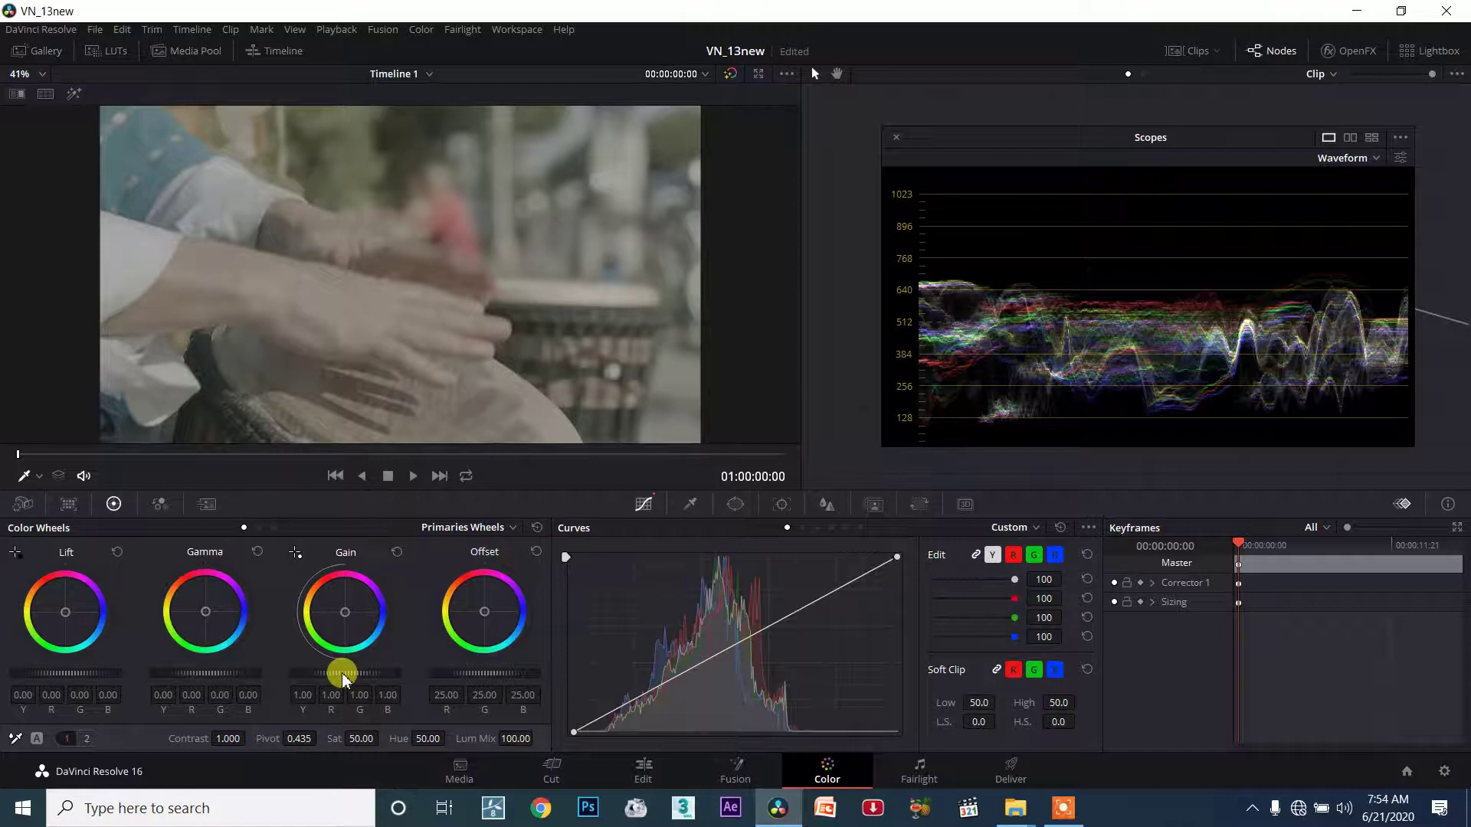
left_click_drag(342, 673, 383, 672)
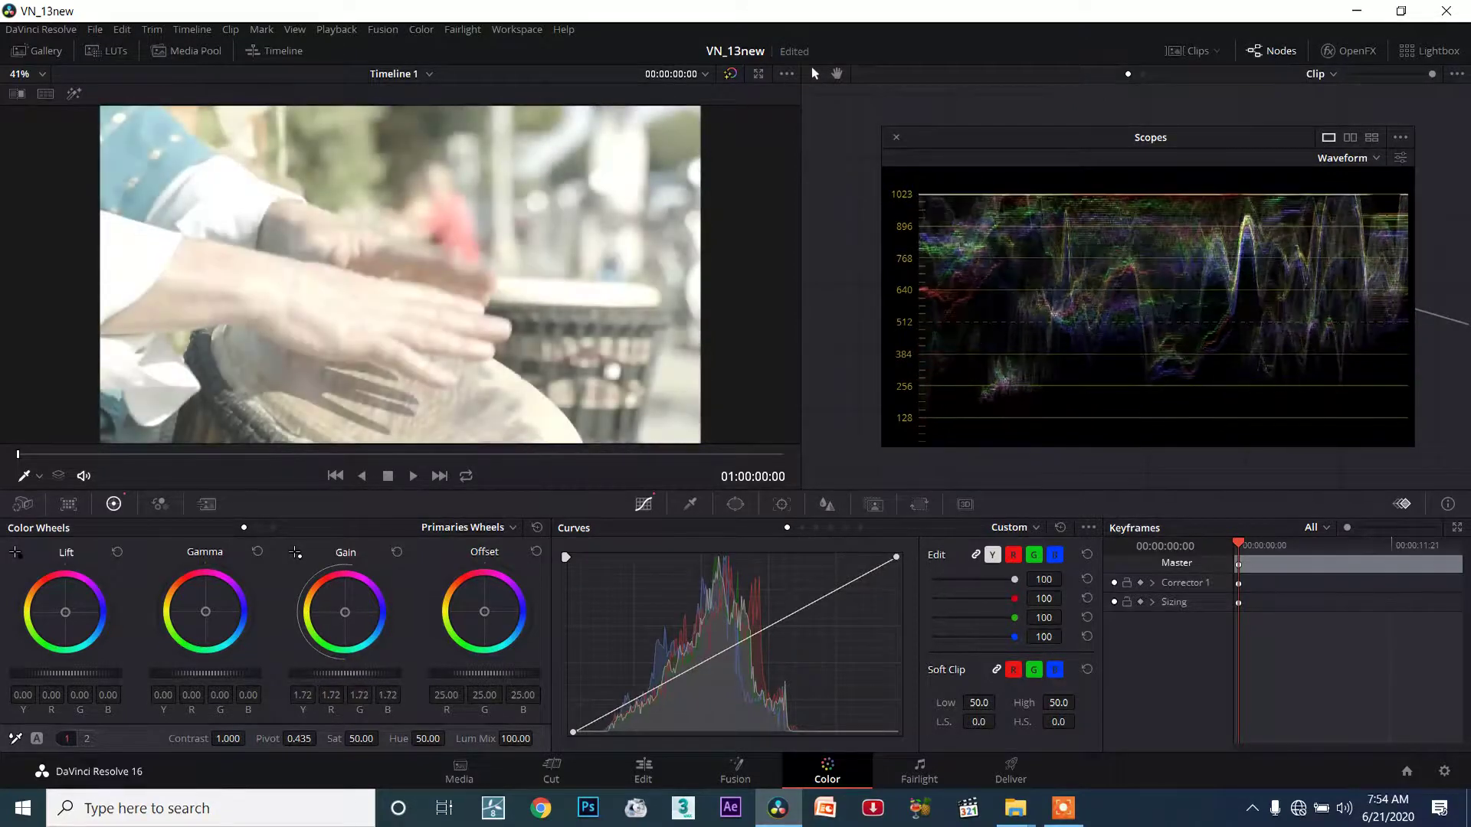
left_click(536, 524)
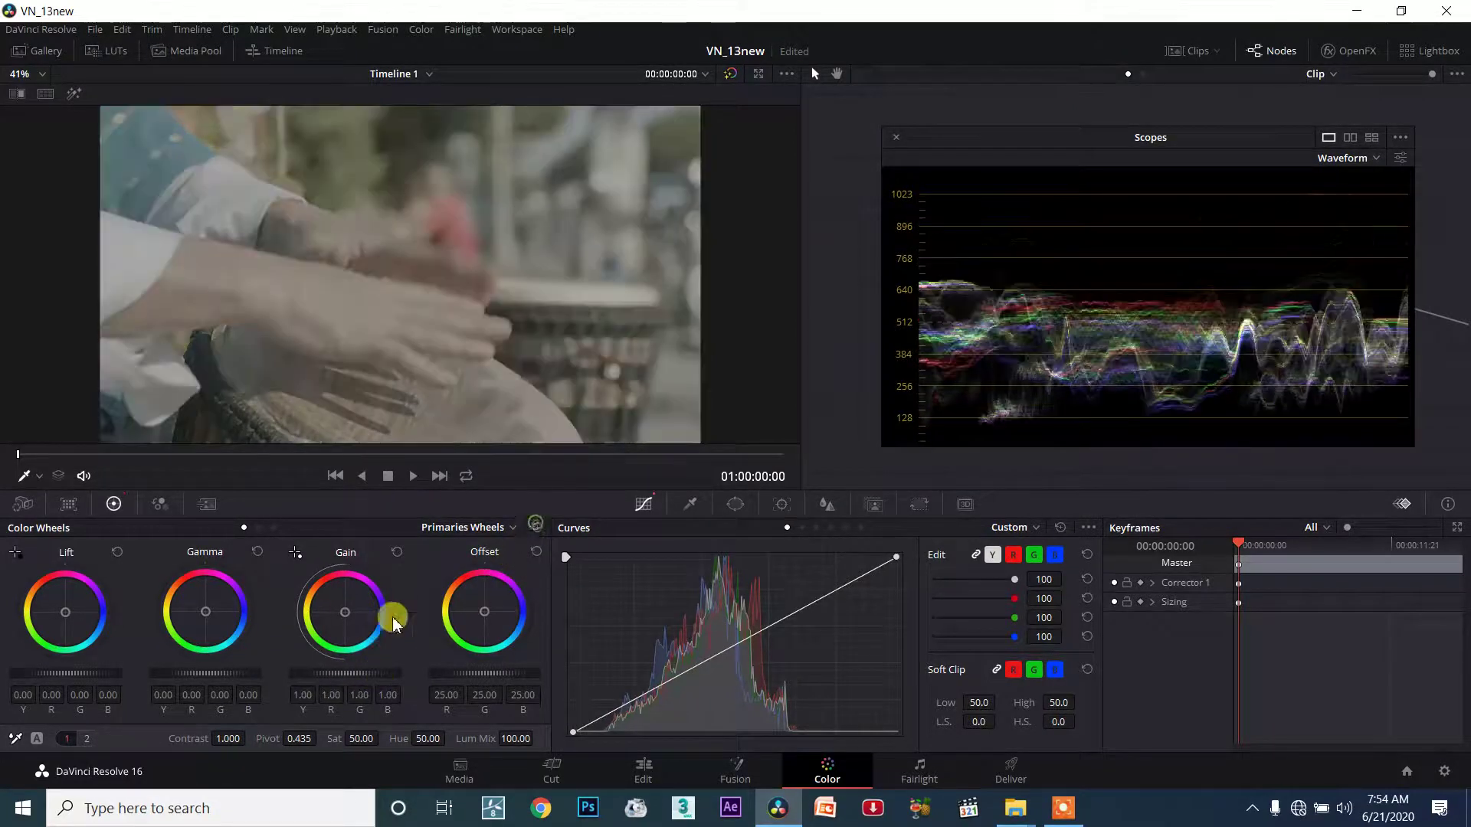
left_click_drag(69, 673, 61, 674)
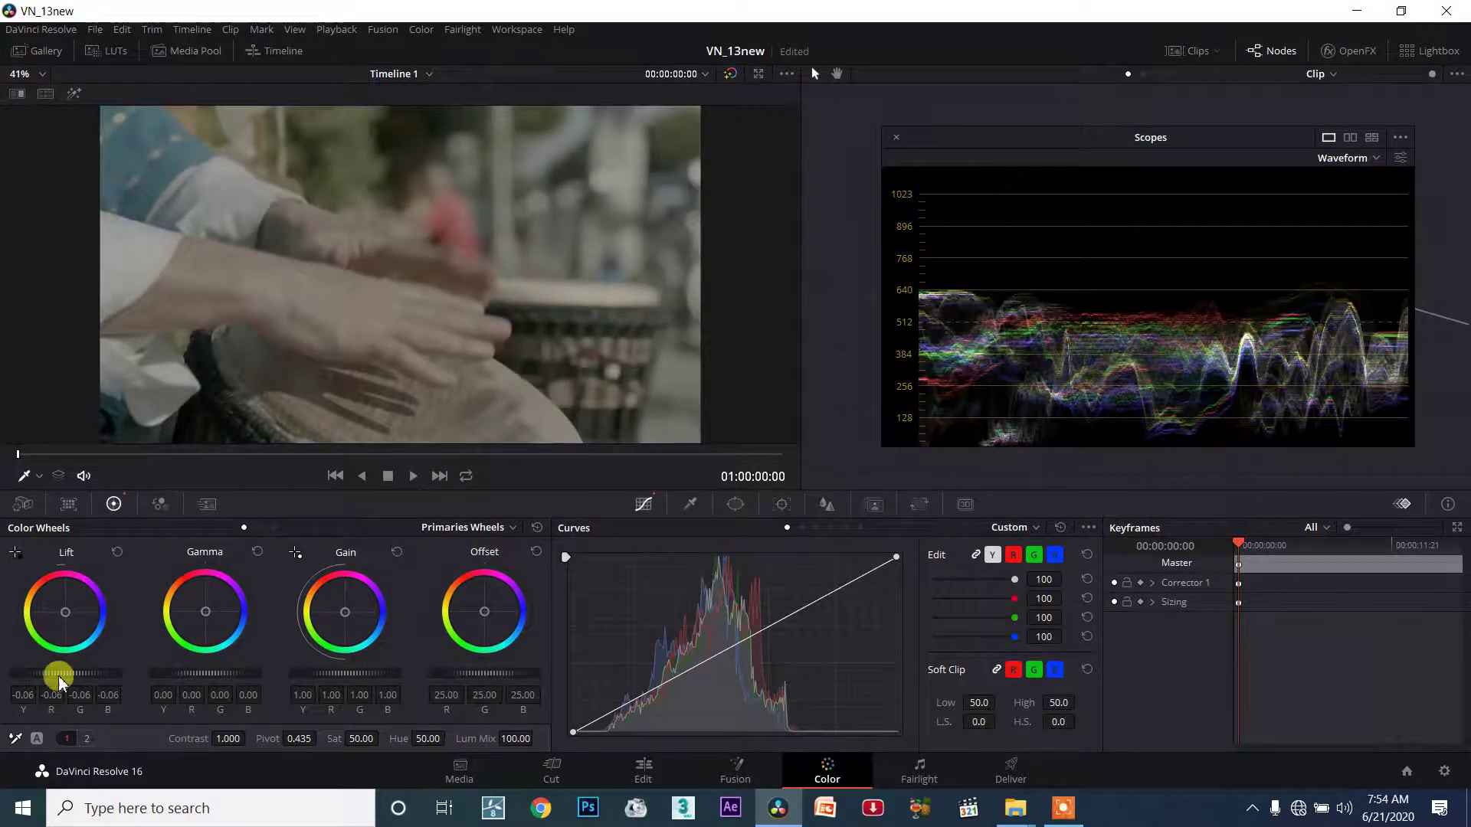
left_click_drag(84, 673, 77, 673)
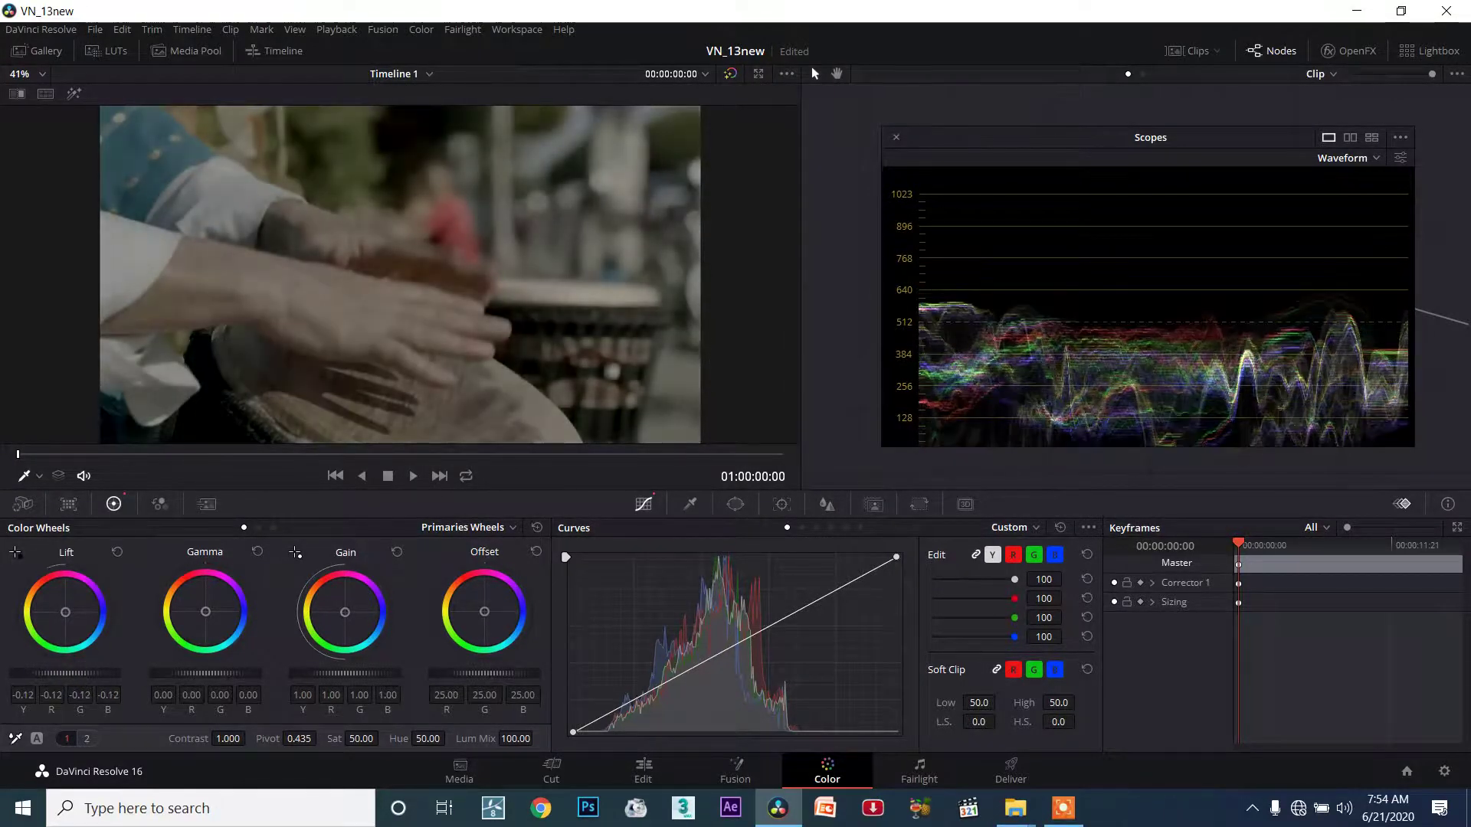
left_click(537, 527)
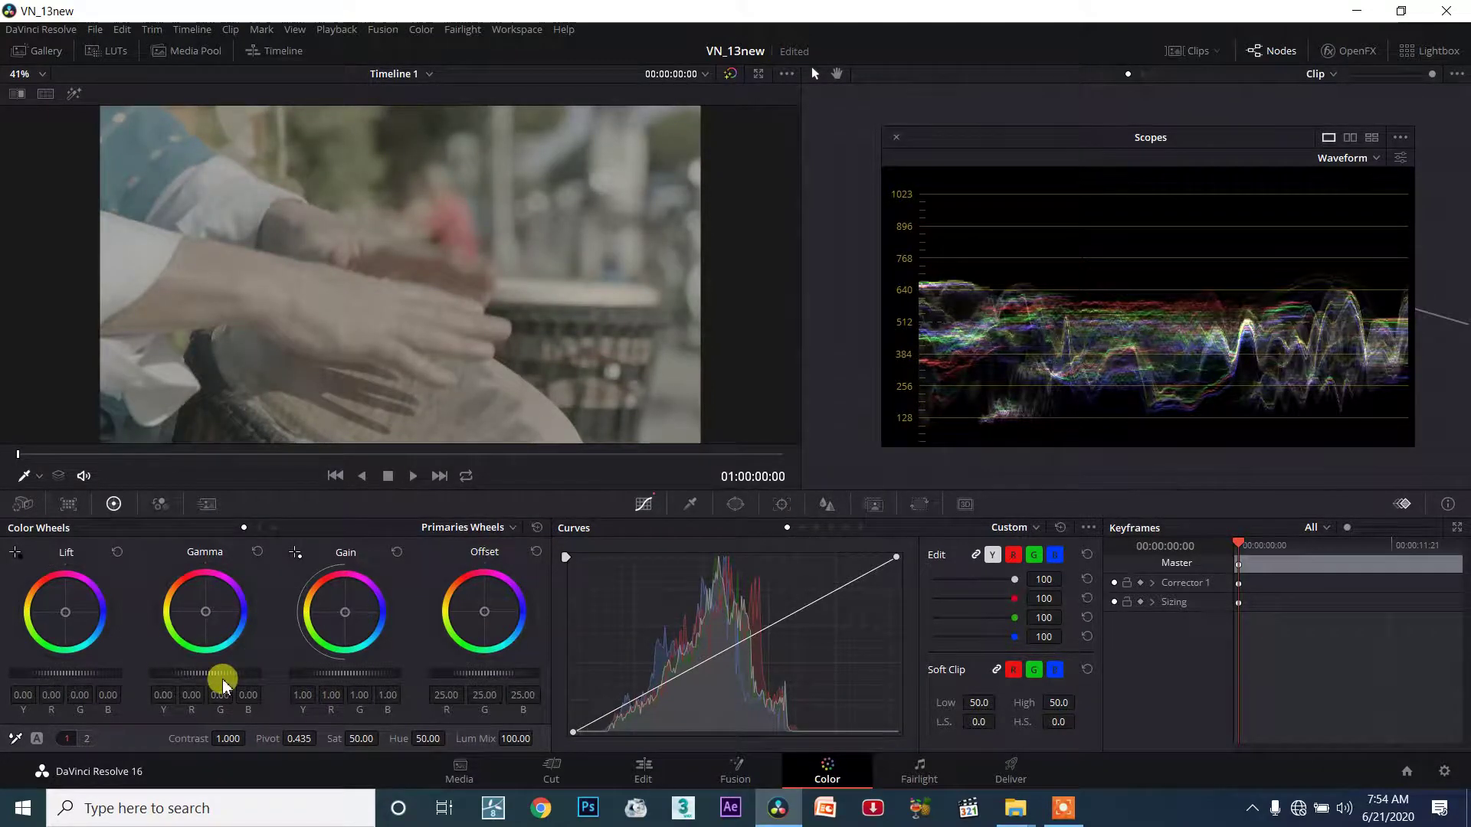
left_click_drag(220, 681, 220, 673)
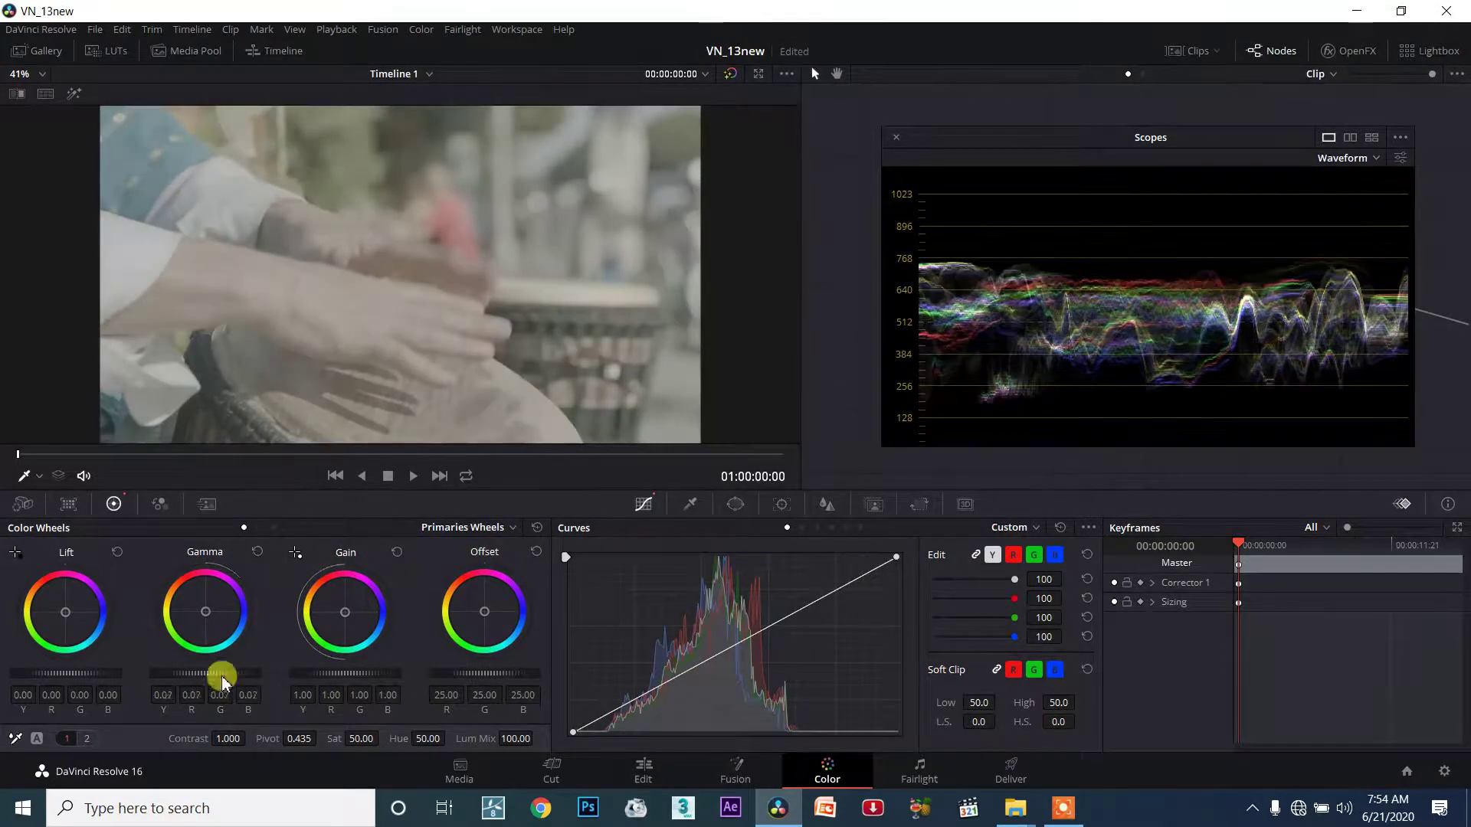
left_click(537, 528)
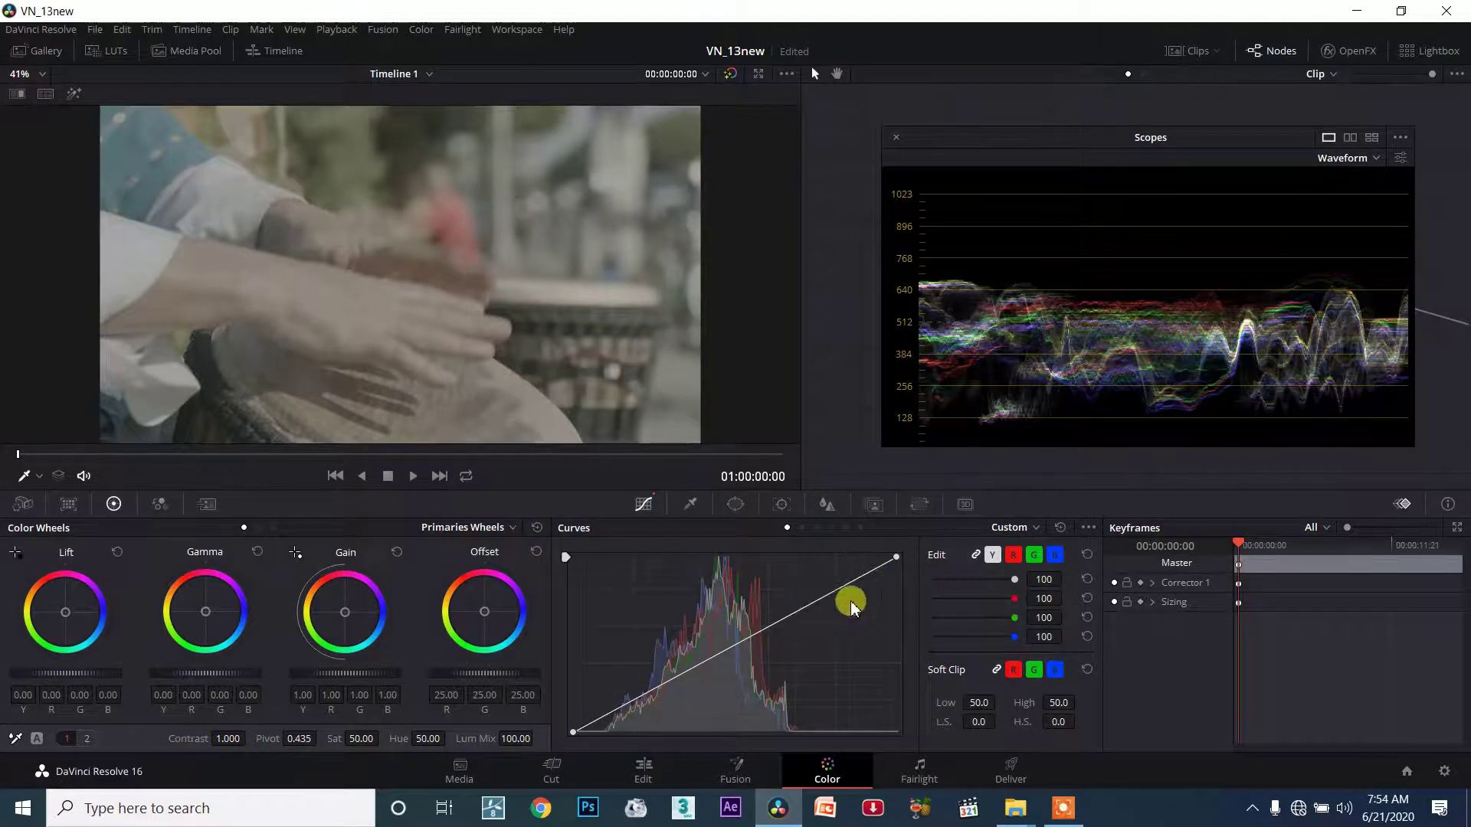
left_click(723, 653)
left_click_drag(679, 674, 646, 656)
left_click_drag(795, 626, 749, 588)
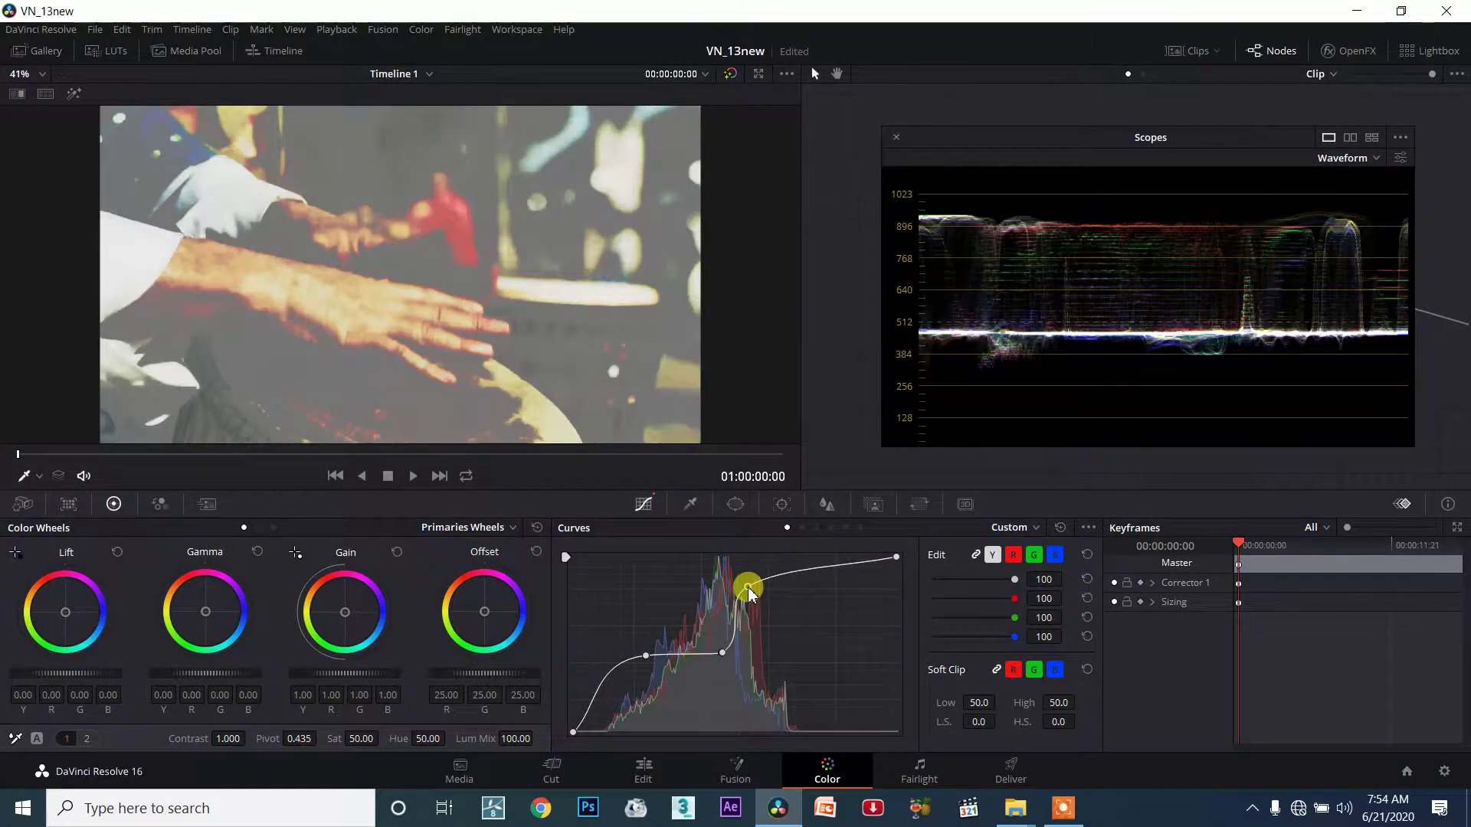
left_click_drag(612, 684, 628, 702)
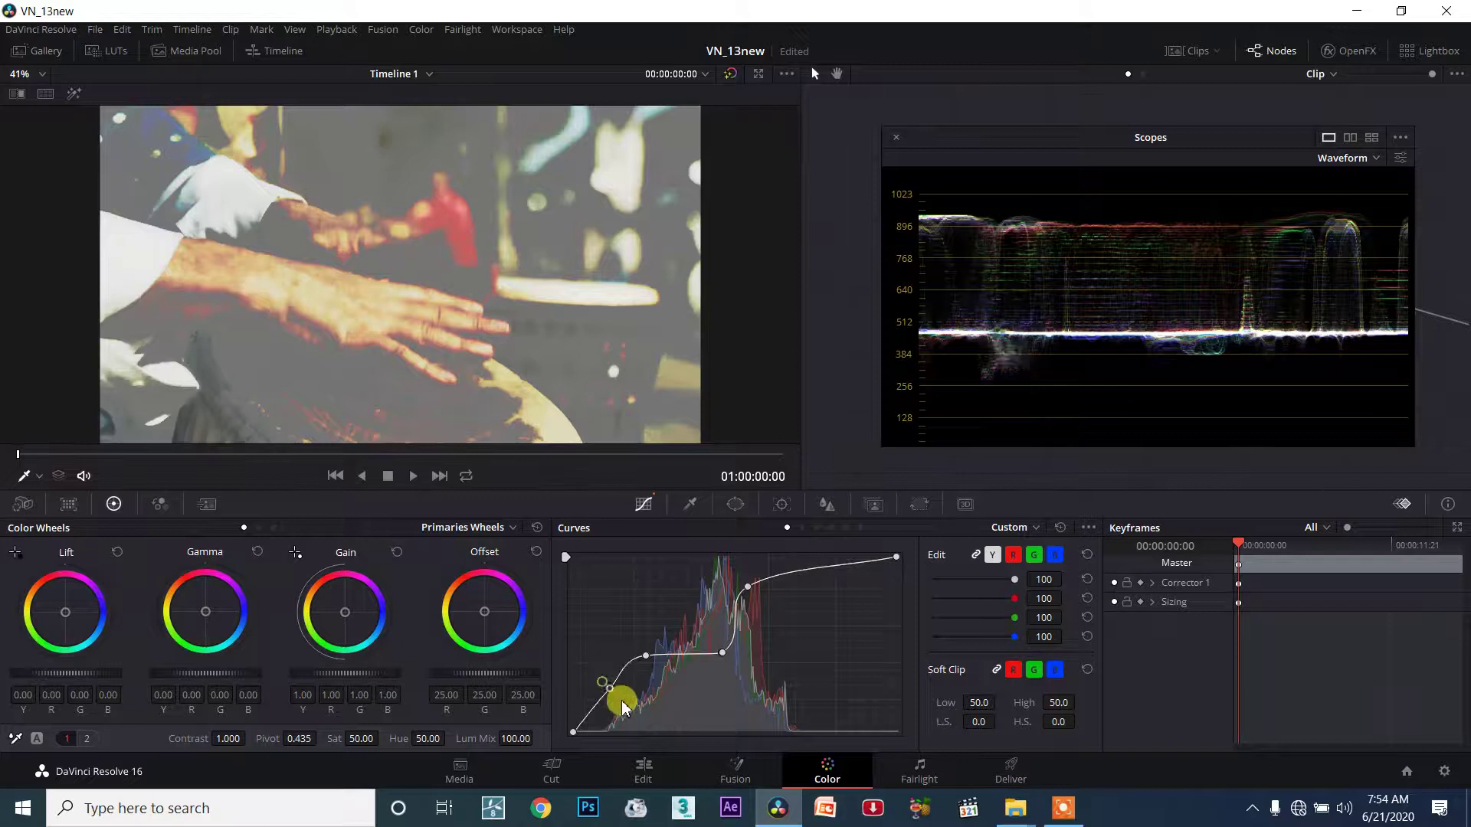
mouse_move(797, 576)
left_mouse_down()
mouse_move(823, 611)
mouse_move(741, 643)
left_mouse_up()
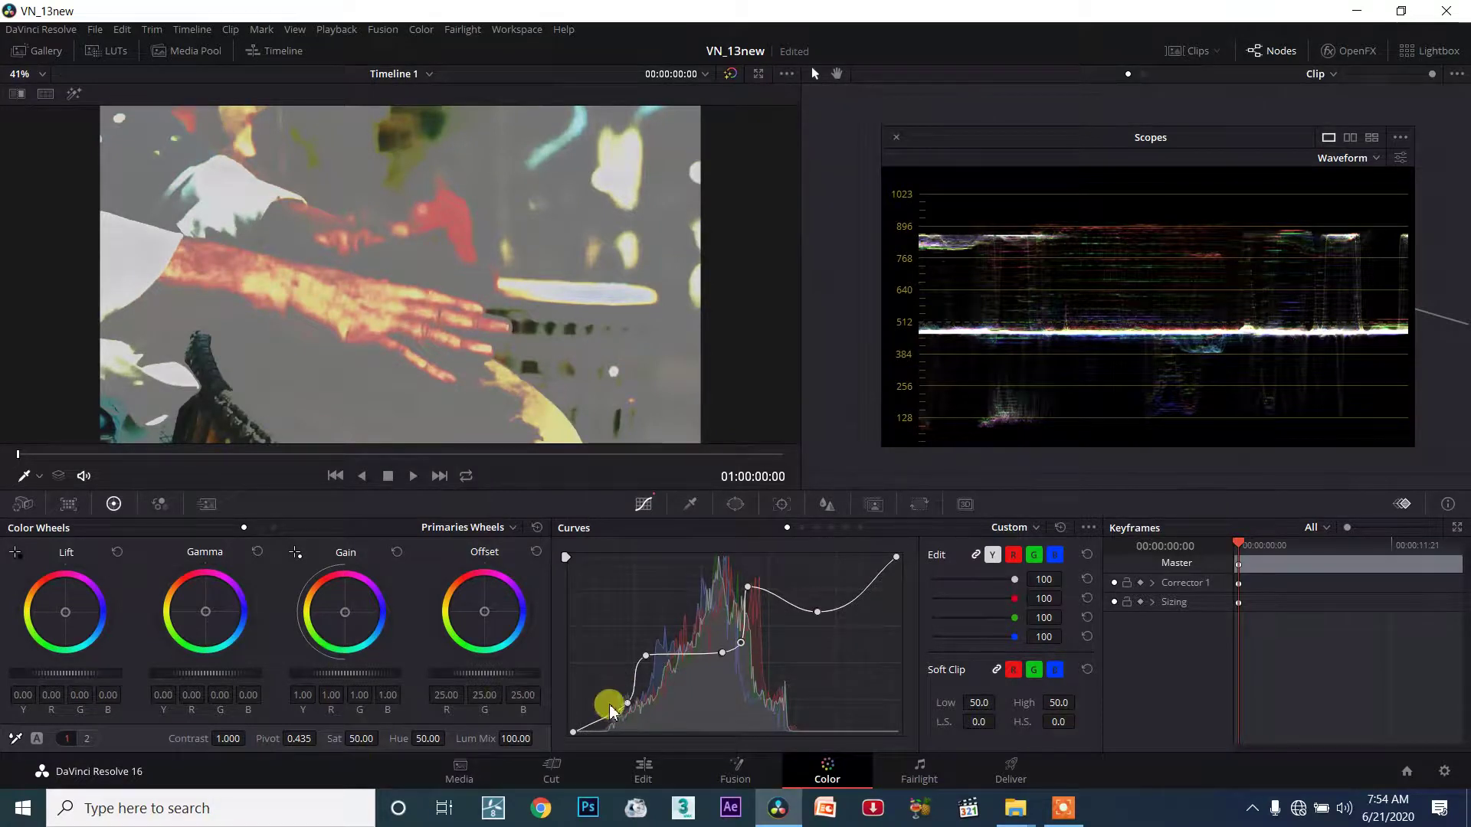
right_click(628, 704)
right_click(645, 656)
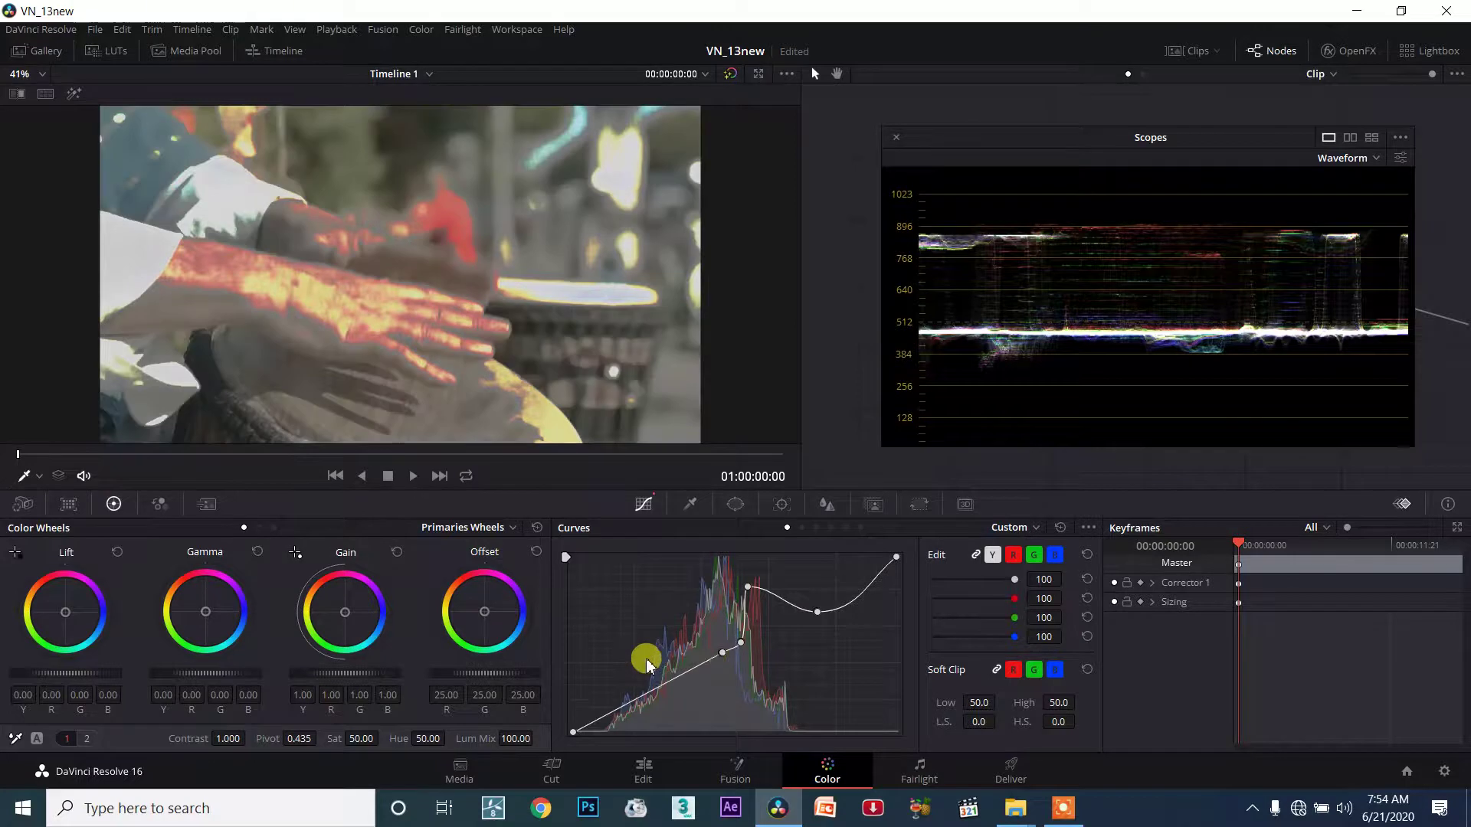
left_click_drag(720, 657, 776, 584)
right_click(760, 590)
right_click(812, 612)
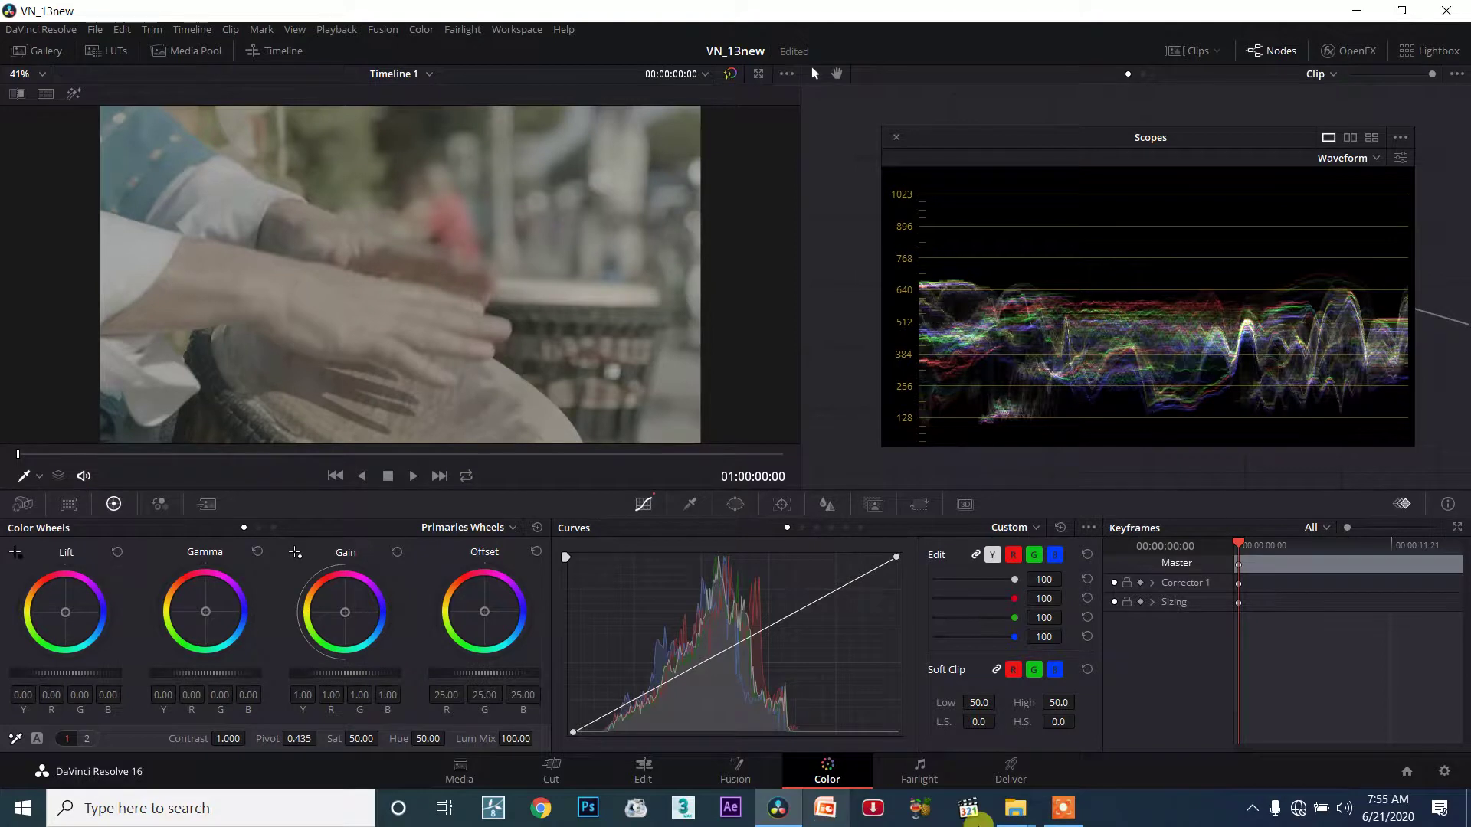
mouse_move(1015, 808)
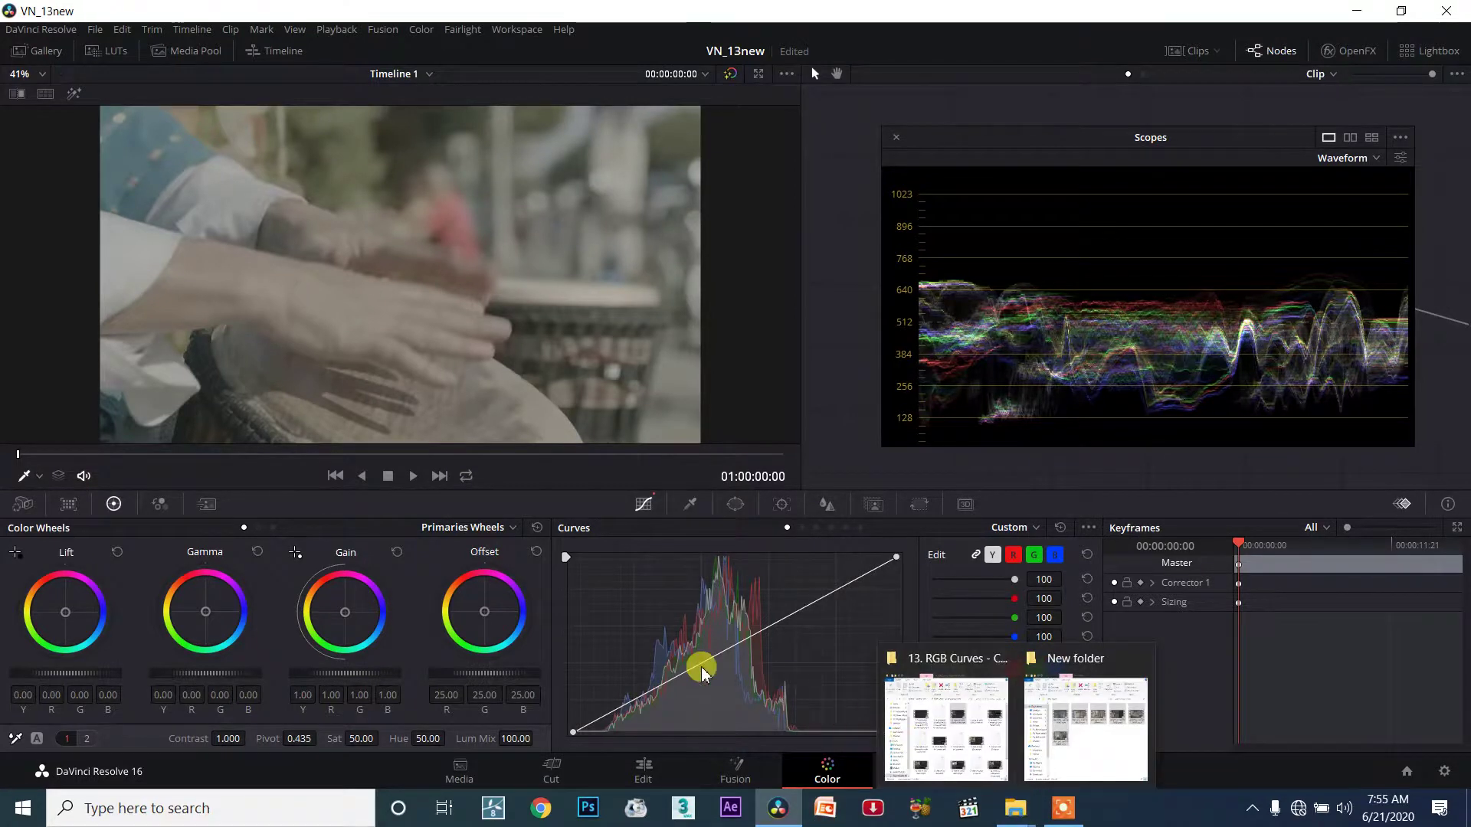